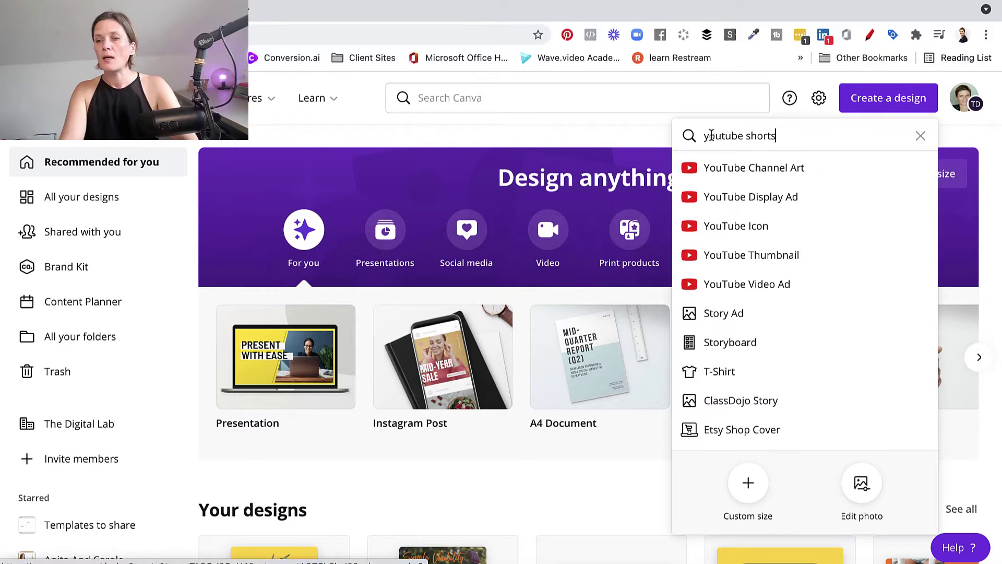
Replace the youtube shorts design-type search with instagram reels and create a blank 1080 × 1920 px Instagram Reels Video design.
{"action": "left_click_drag", "start_coordinate": [704, 136], "coordinate": [778, 138]}
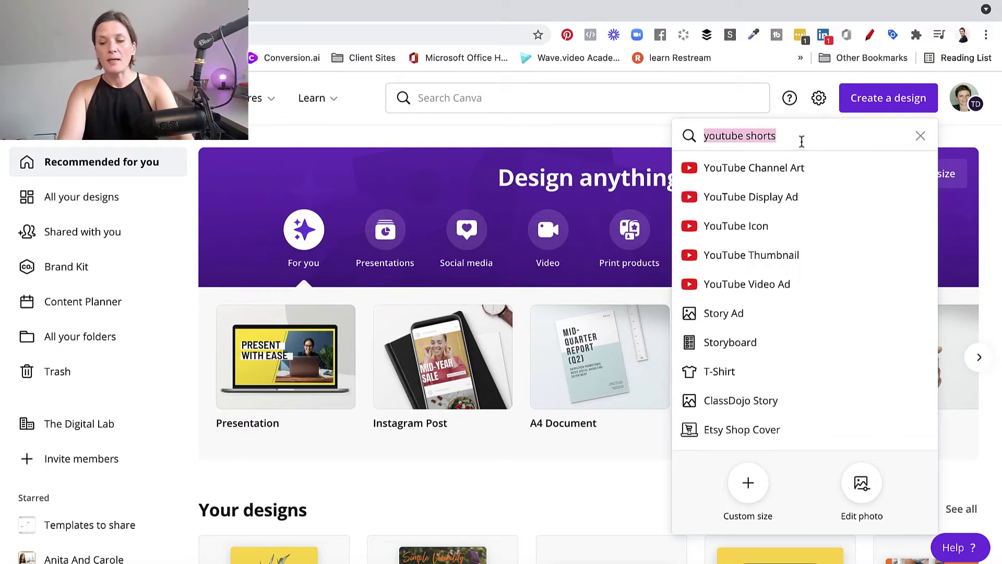
{"action": "left_click", "coordinate": [917, 138]}
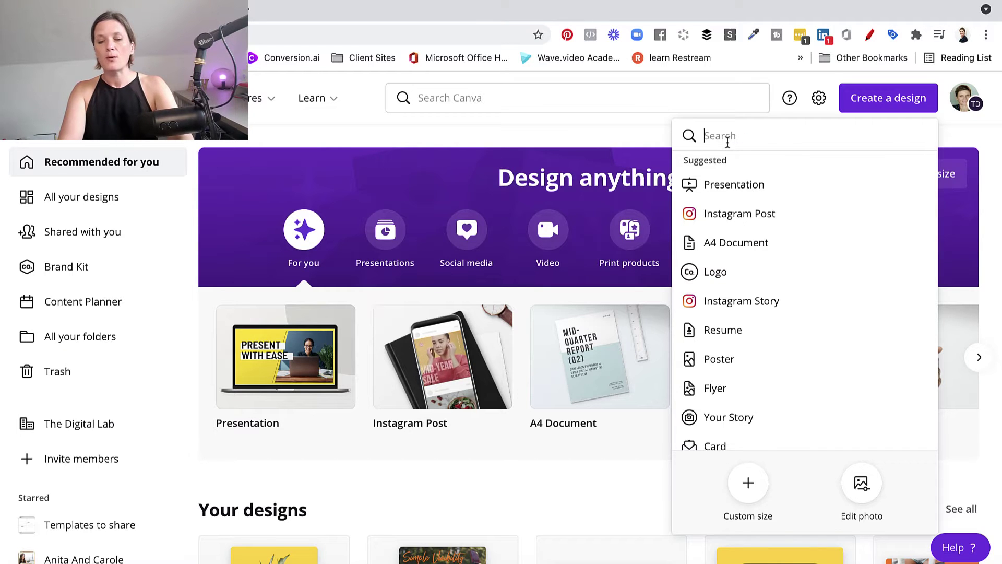
{"action": "type", "text": "ins"}
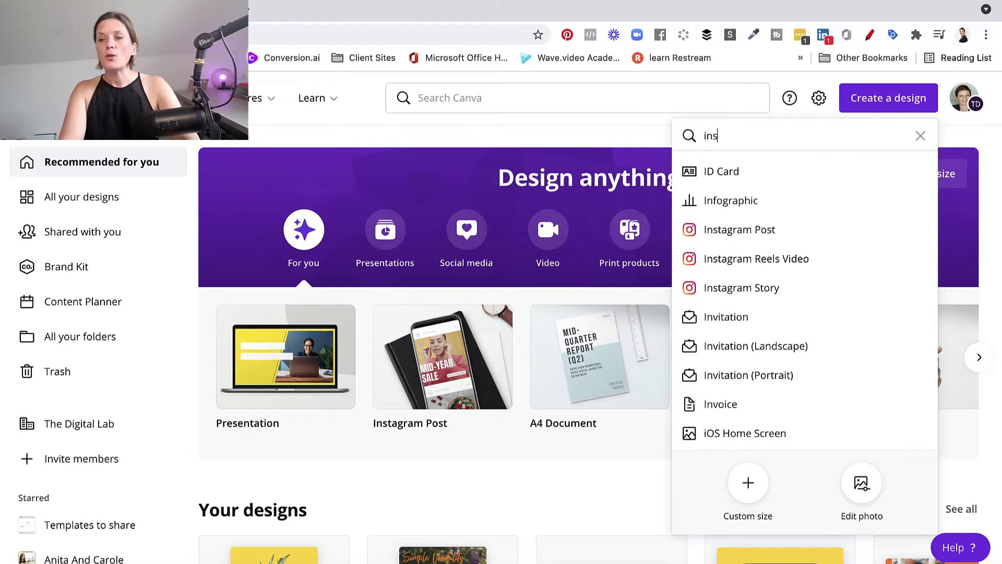
{"action": "type", "text": "tagram reels"}
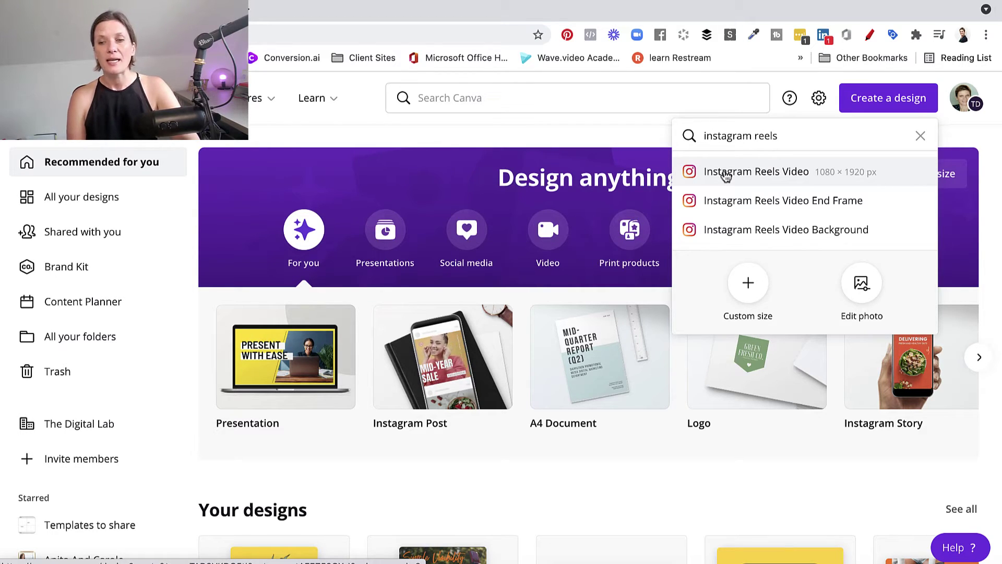
{"action": "left_click", "coordinate": [726, 173]}
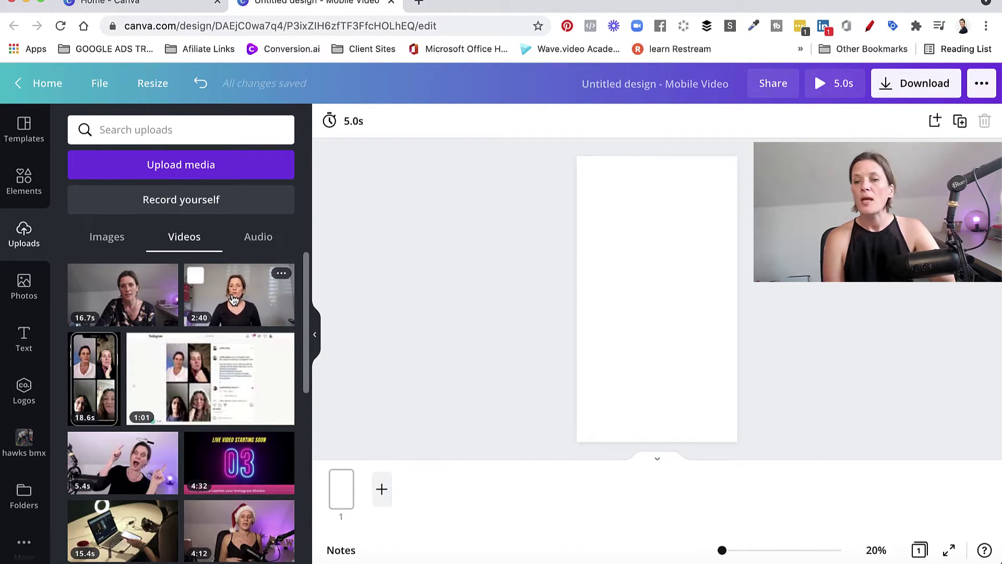
Insert the uploaded 2:40 video onto the page and enlarge it to span the full page width.
{"action": "left_click", "coordinate": [234, 299]}
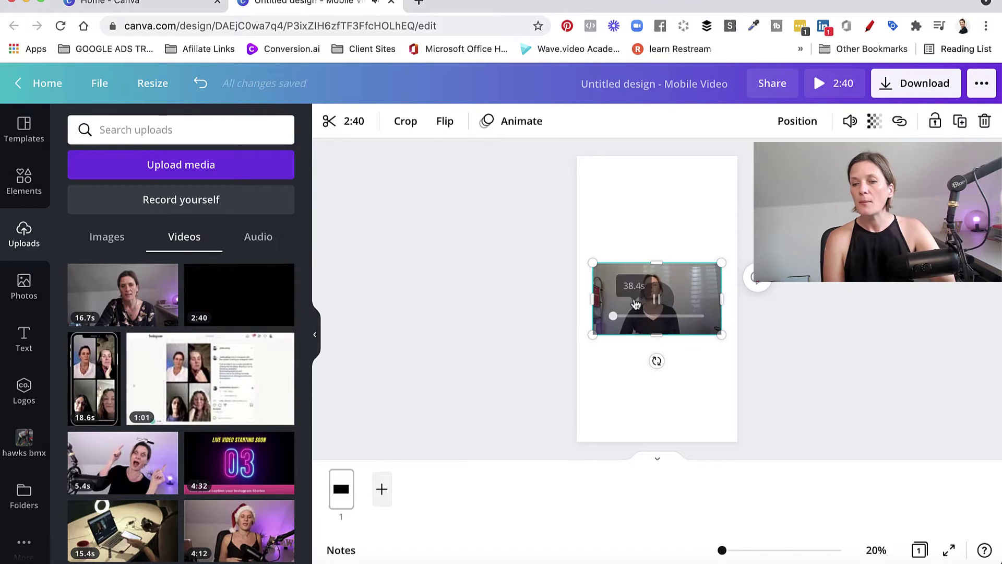
{"action": "left_click_drag", "start_coordinate": [593, 263], "coordinate": [576, 254]}
{"action": "left_click_drag", "start_coordinate": [664, 313], "coordinate": [653, 305]}
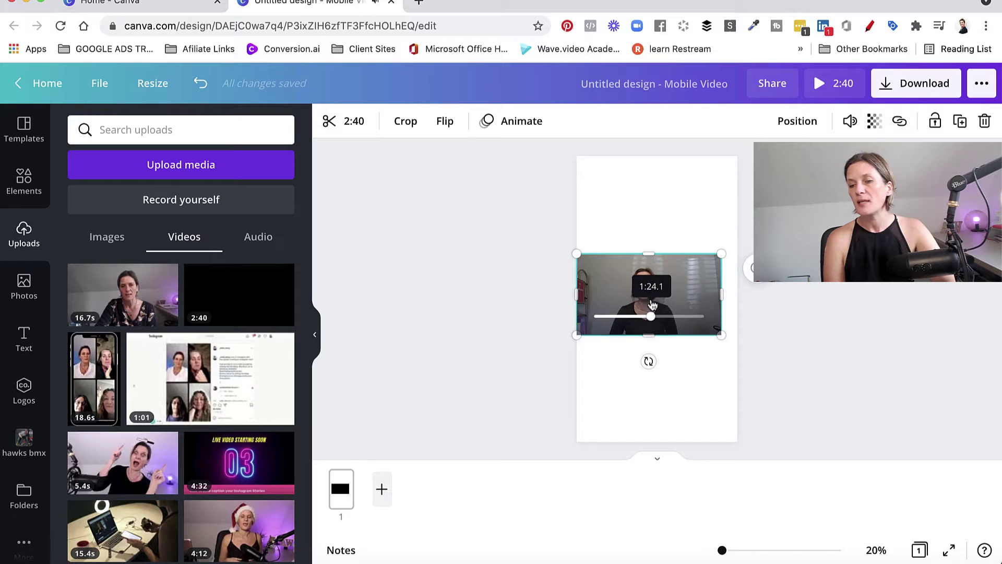
{"action": "left_click", "coordinate": [703, 317]}
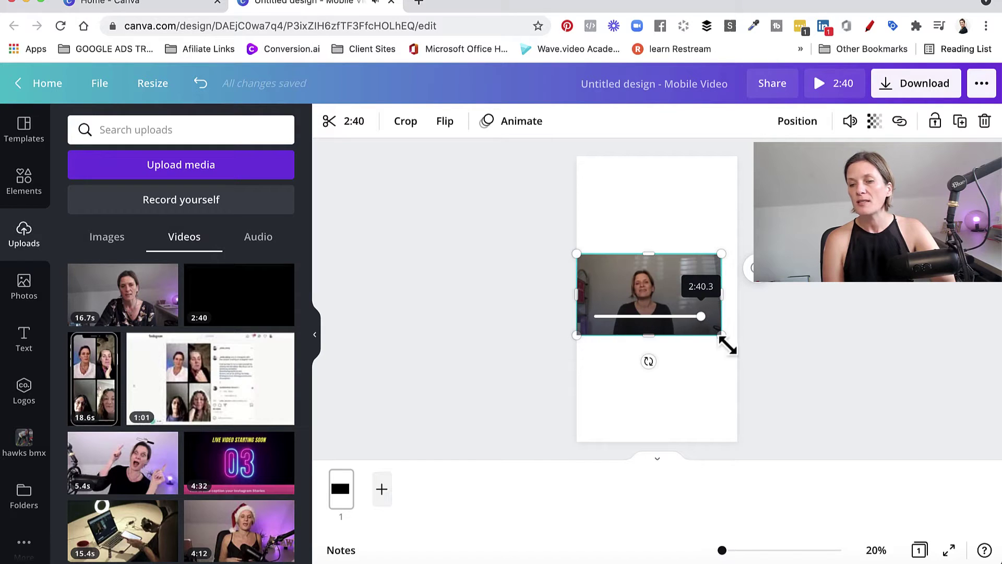
{"action": "left_click_drag", "start_coordinate": [727, 344], "coordinate": [733, 355]}
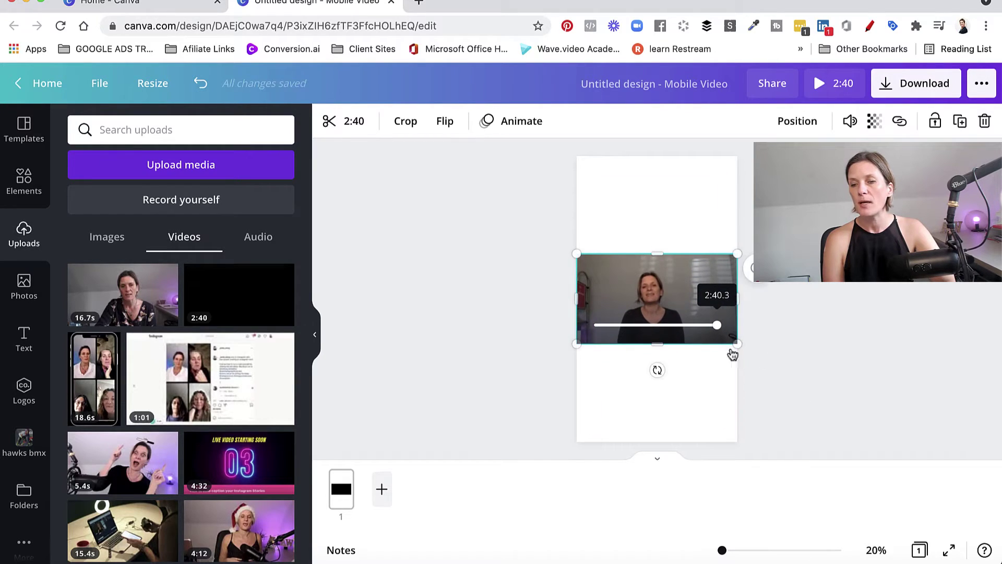
{"action": "left_click", "coordinate": [678, 291]}
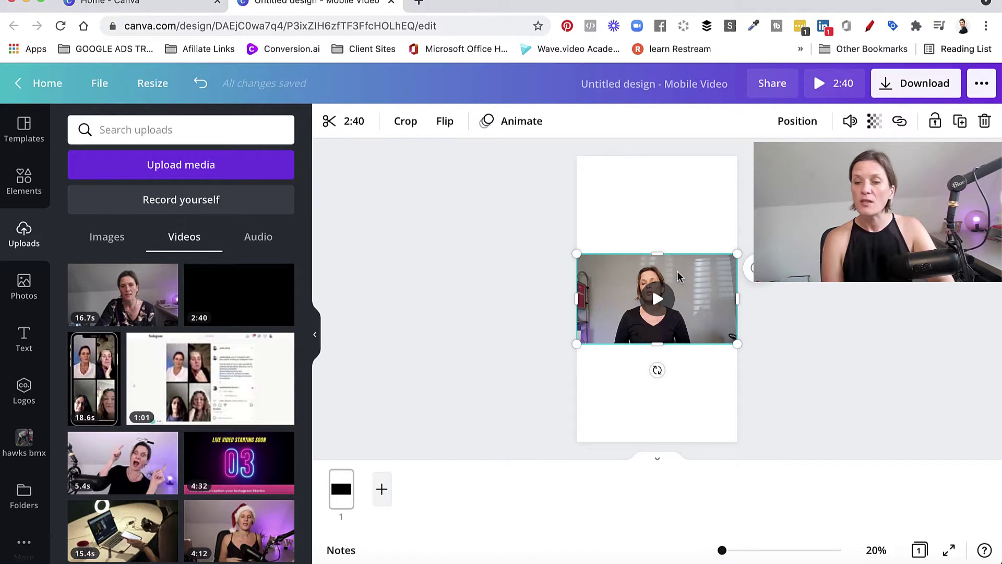
Trim the video on the page to a 57.0-second section from its middle and preview the result.
{"action": "mouse_move", "coordinate": [653, 303]}
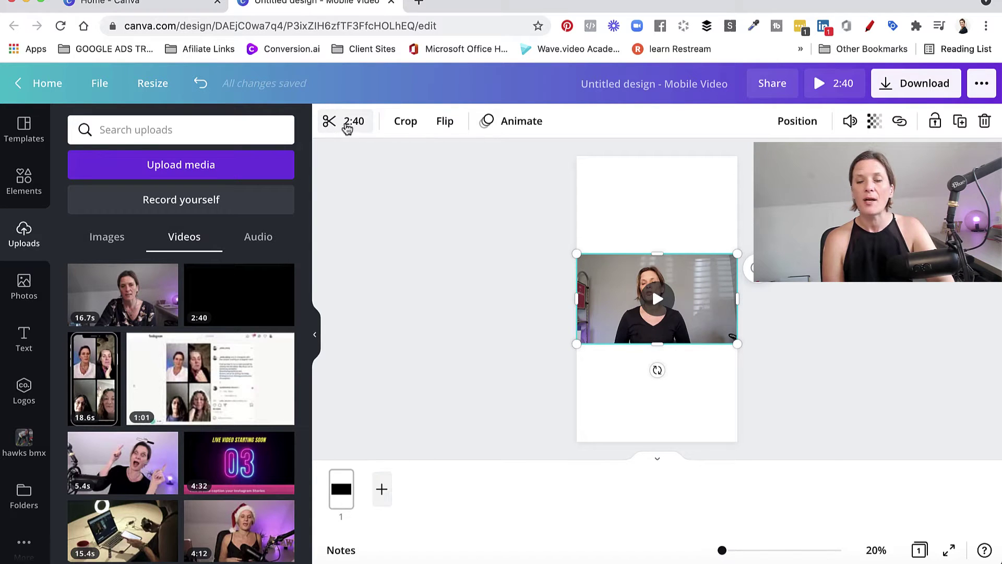
{"action": "left_click", "coordinate": [346, 125]}
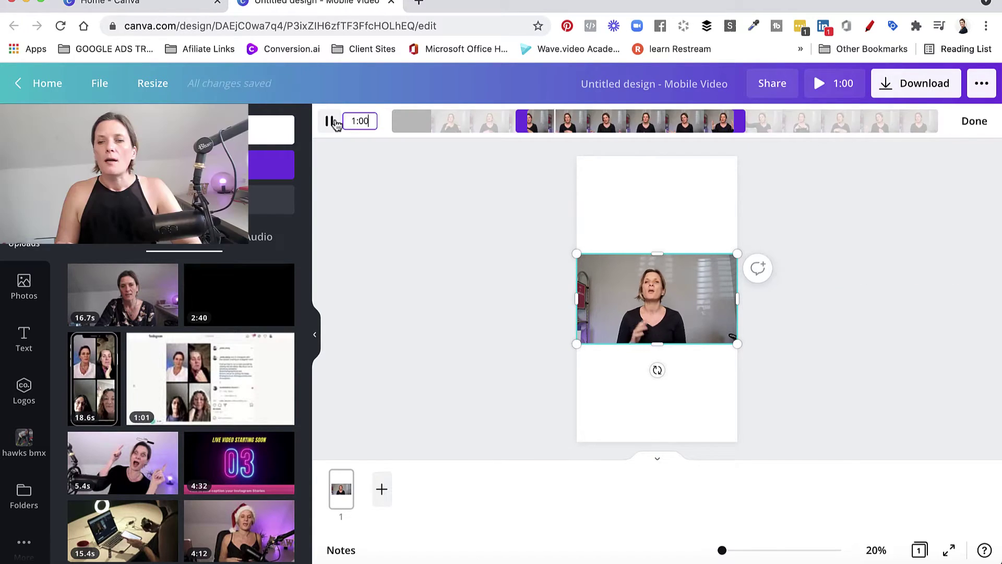
{"action": "left_click", "coordinate": [329, 122]}
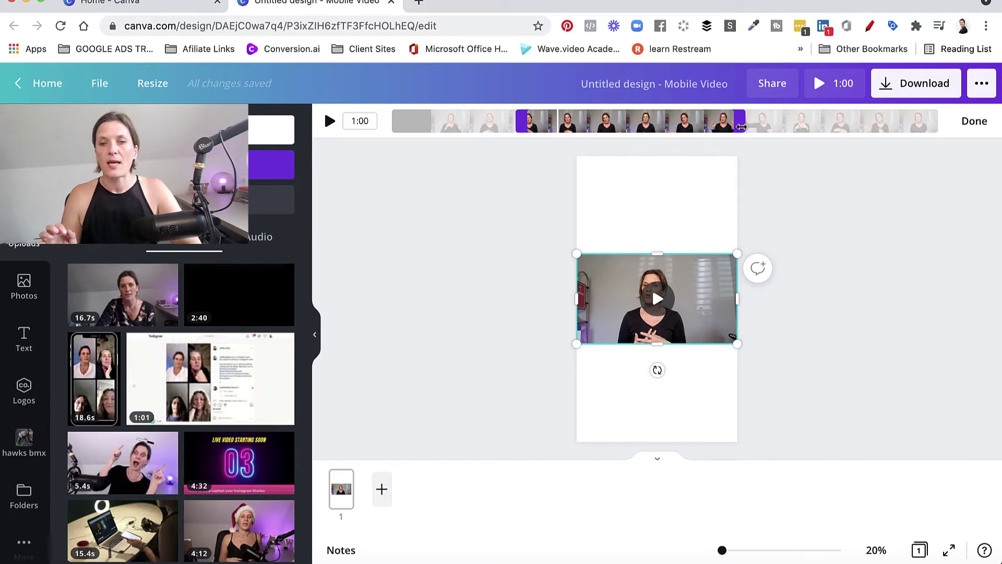
{"action": "left_click_drag", "start_coordinate": [741, 126], "coordinate": [727, 125]}
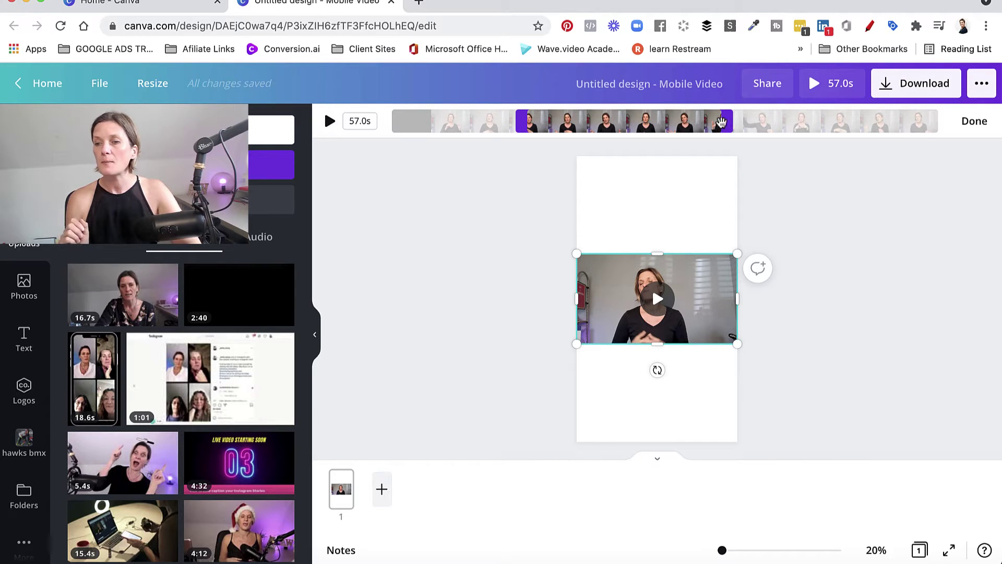
{"action": "left_click", "coordinate": [657, 298]}
{"action": "left_click", "coordinate": [656, 300]}
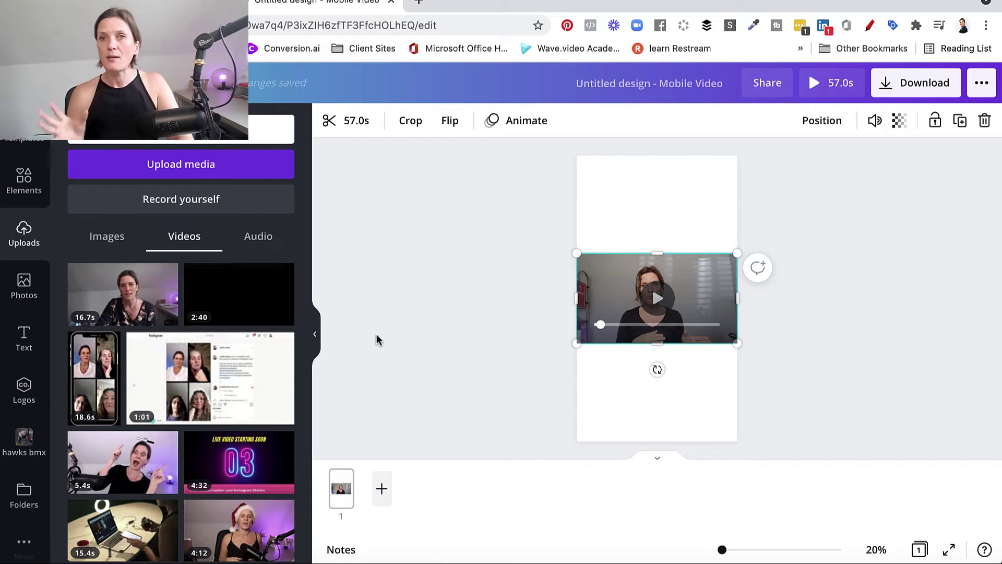
Set the page background to the yellow from the simple visibility palette.
{"action": "left_click", "coordinate": [642, 212]}
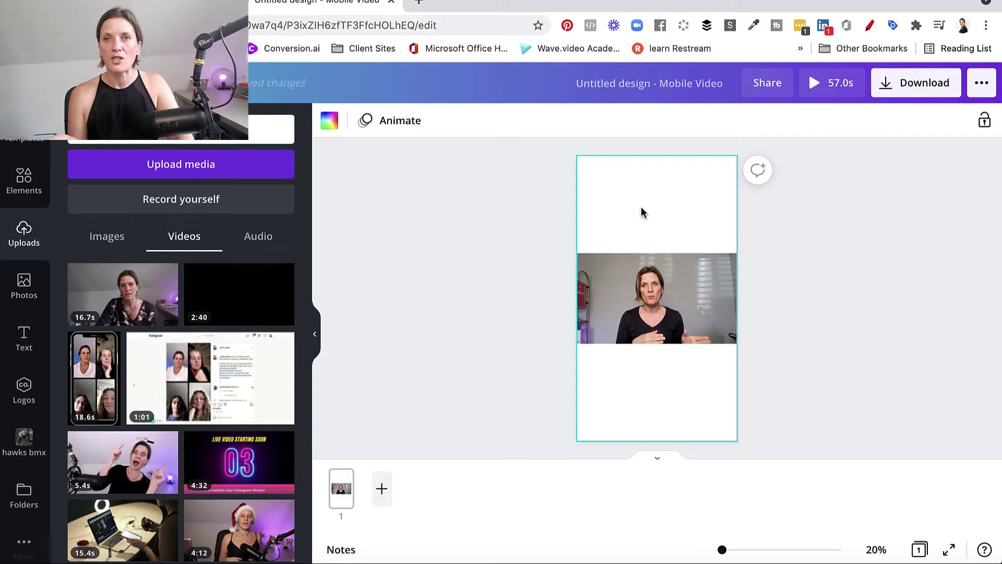
{"action": "left_click", "coordinate": [331, 124]}
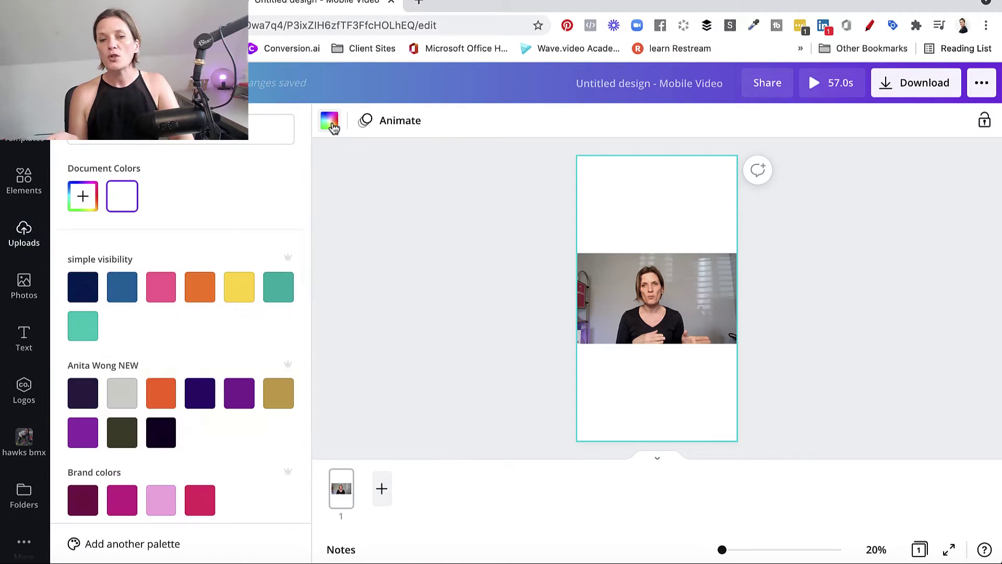
{"action": "left_click", "coordinate": [239, 286]}
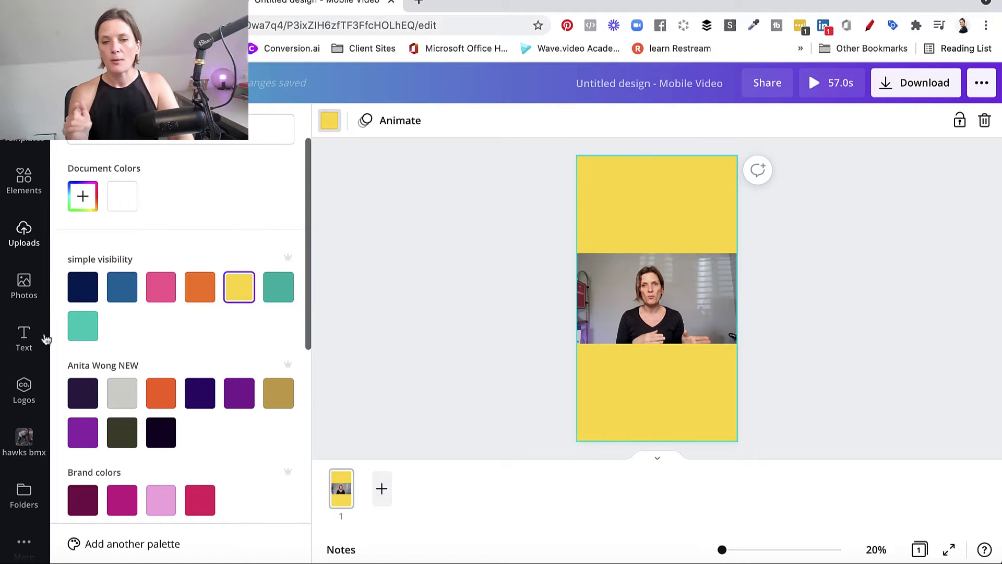
Add the pink pineapple graphic and place it small in the page's lower right corner.
{"action": "left_click", "coordinate": [23, 390]}
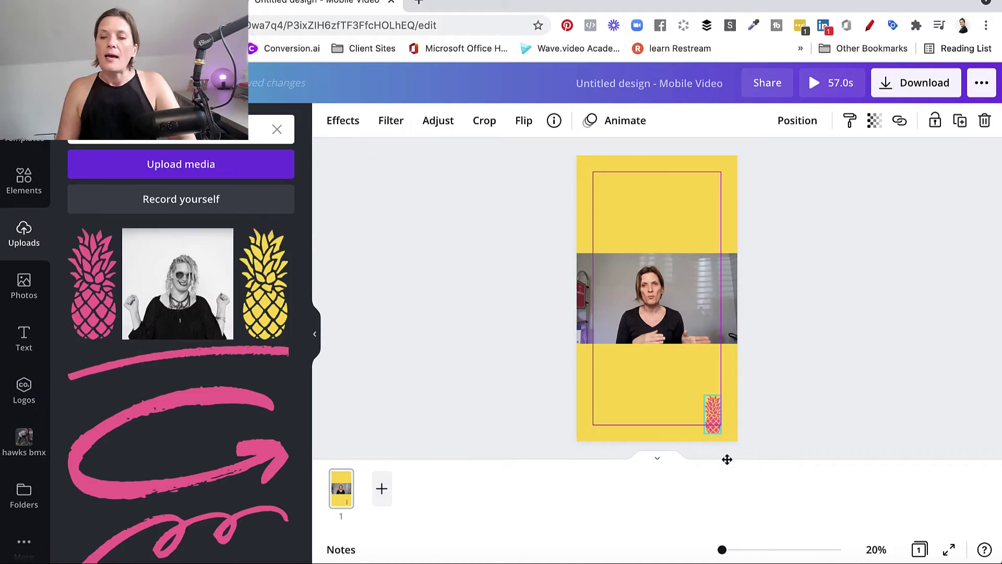
{"action": "left_click_drag", "start_coordinate": [727, 459], "coordinate": [730, 456]}
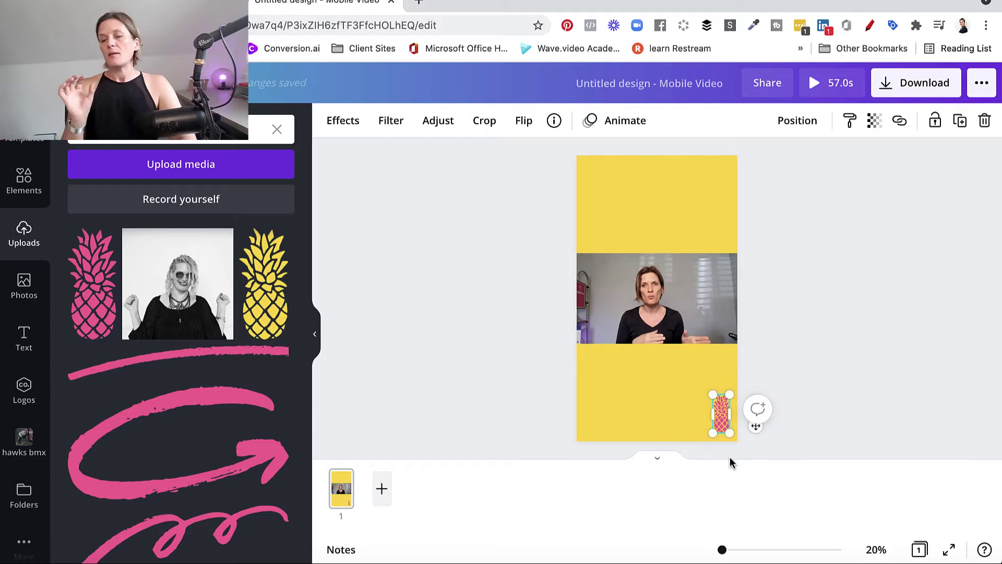
{"action": "left_click", "coordinate": [841, 383]}
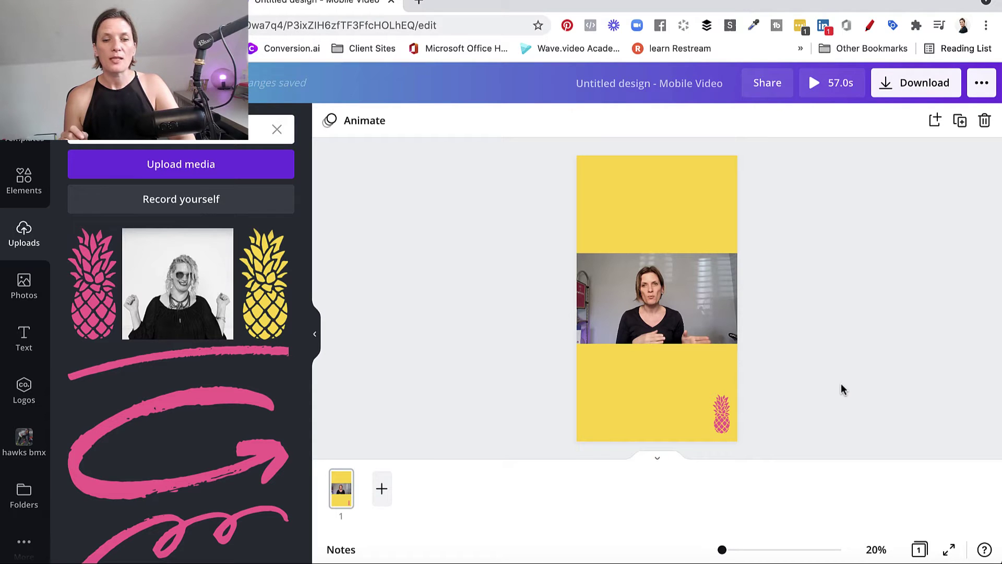
Add a heading text box to the page and move it onto the yellow area above the video.
{"action": "left_click", "coordinate": [20, 339]}
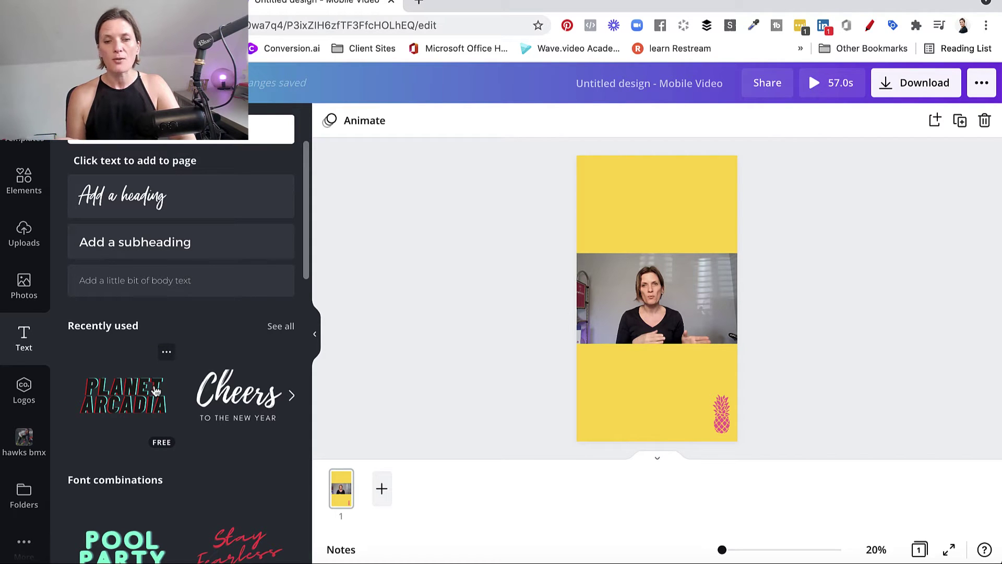
{"action": "scroll", "coordinate": [156, 392], "scroll_direction": "down", "scroll_amount": 10}
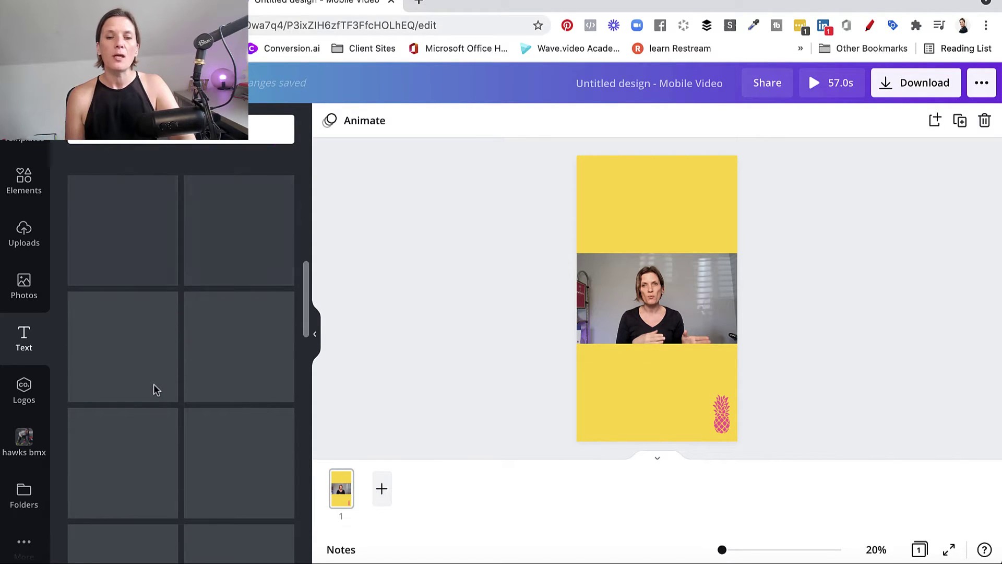
{"action": "scroll", "coordinate": [155, 391], "scroll_direction": "down", "scroll_amount": 10}
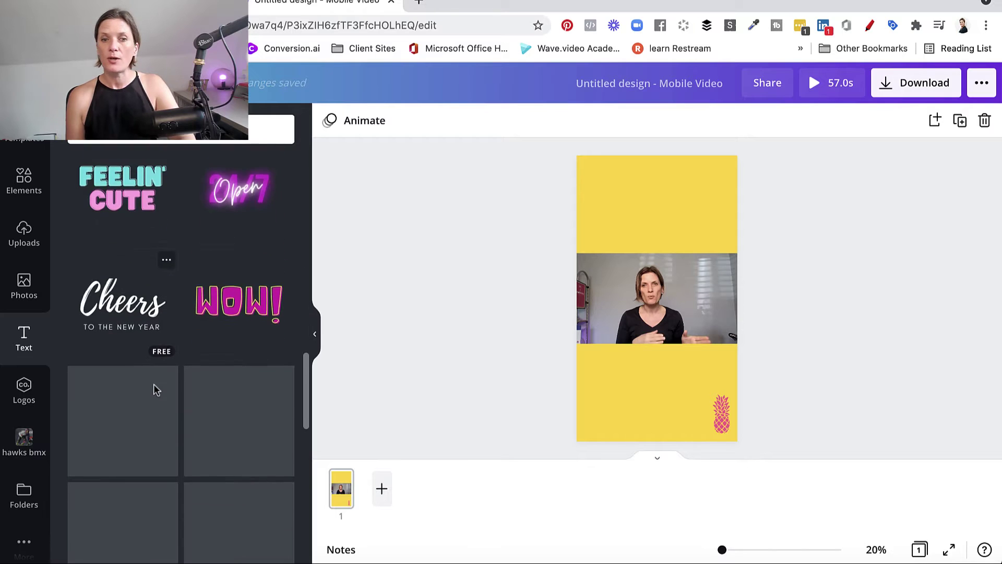
{"action": "scroll", "coordinate": [154, 389], "scroll_direction": "down", "scroll_amount": 2}
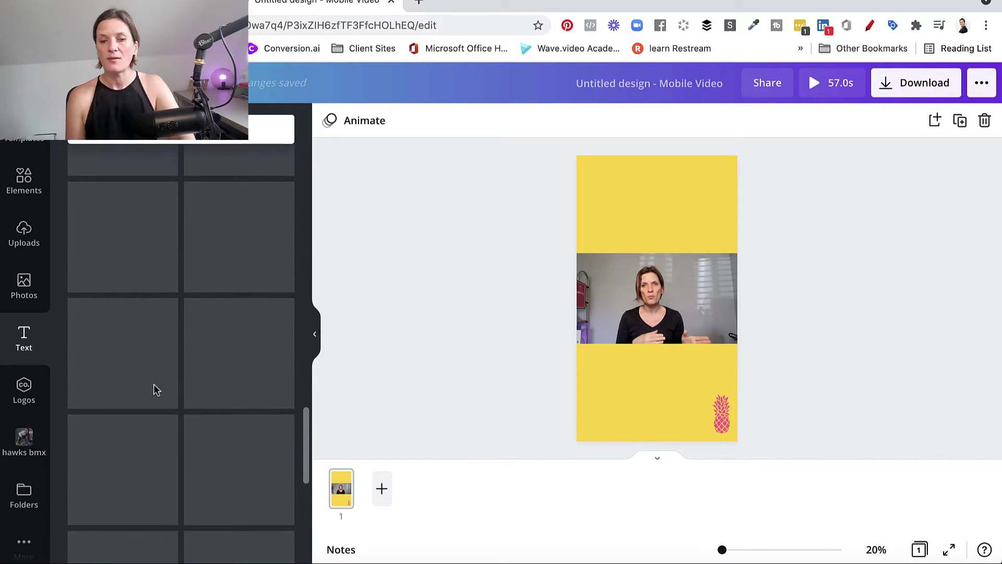
{"action": "scroll", "coordinate": [155, 389], "scroll_direction": "down", "scroll_amount": 6}
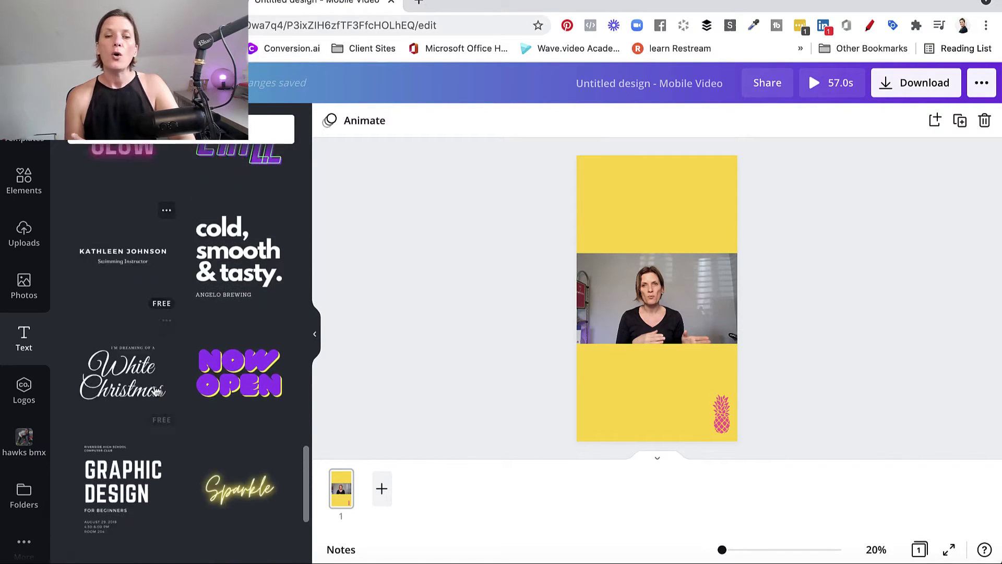
{"action": "scroll", "coordinate": [155, 389], "scroll_direction": "up", "scroll_amount": 10}
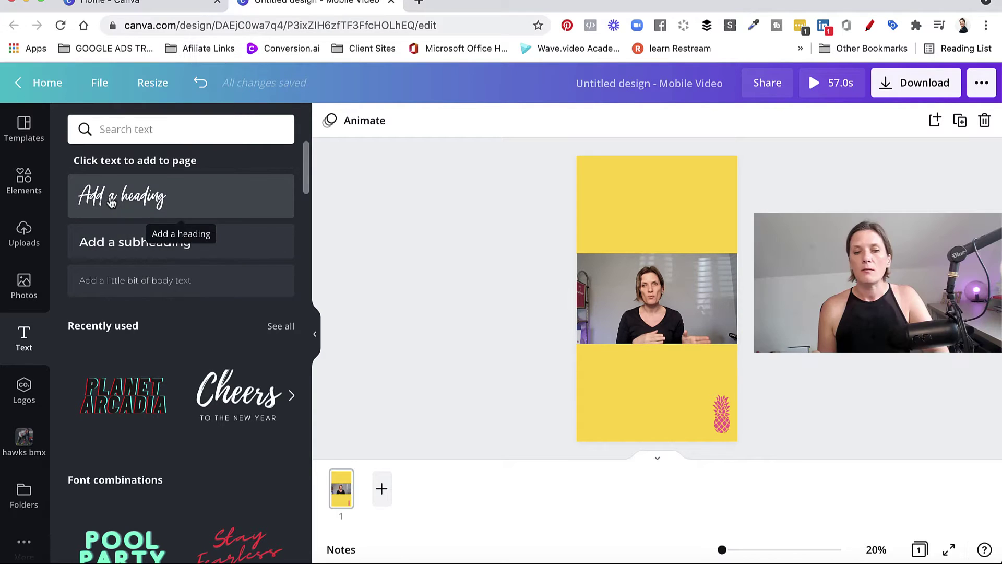
{"action": "left_click", "coordinate": [111, 204]}
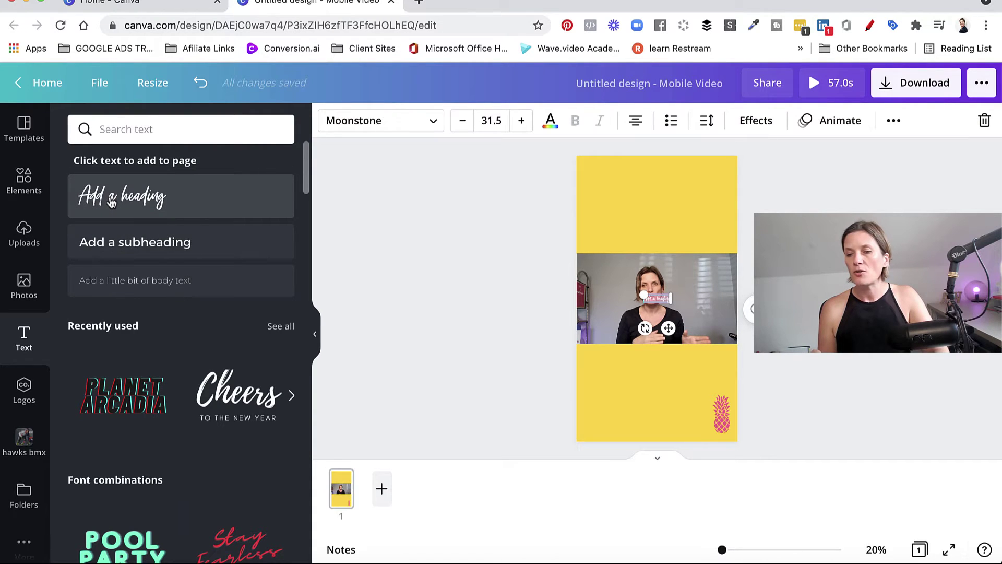
{"action": "left_click_drag", "start_coordinate": [669, 328], "coordinate": [669, 252]}
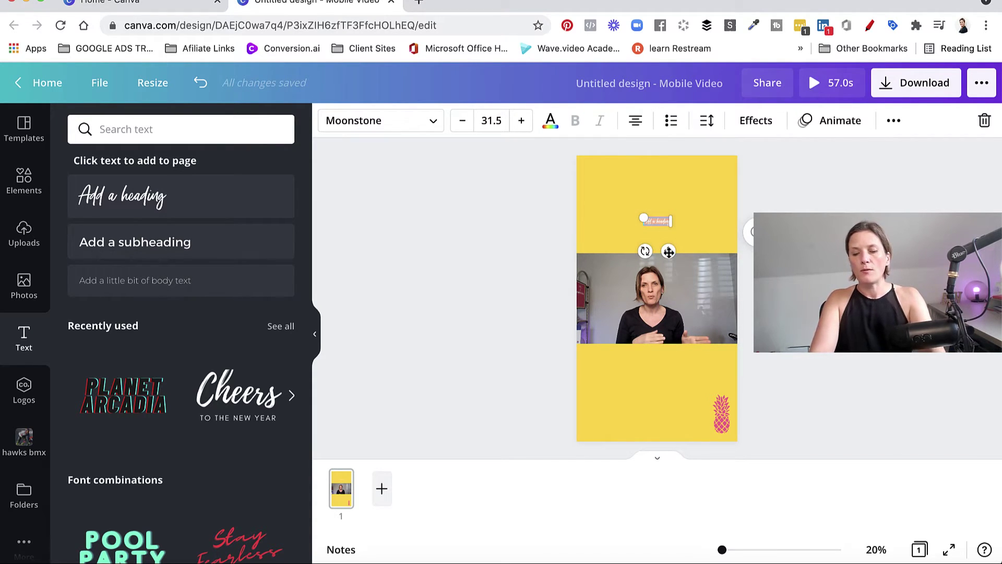
Change the heading text to "Your video title goes here" and enlarge it to about size 61.
{"action": "type", "text": "Tips"}
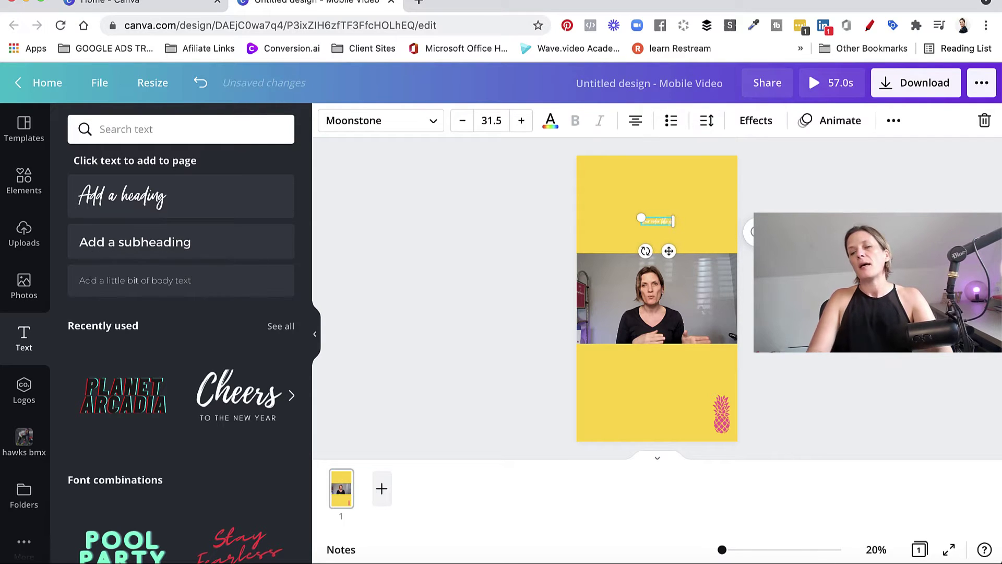
{"action": "type", "text": " for"}
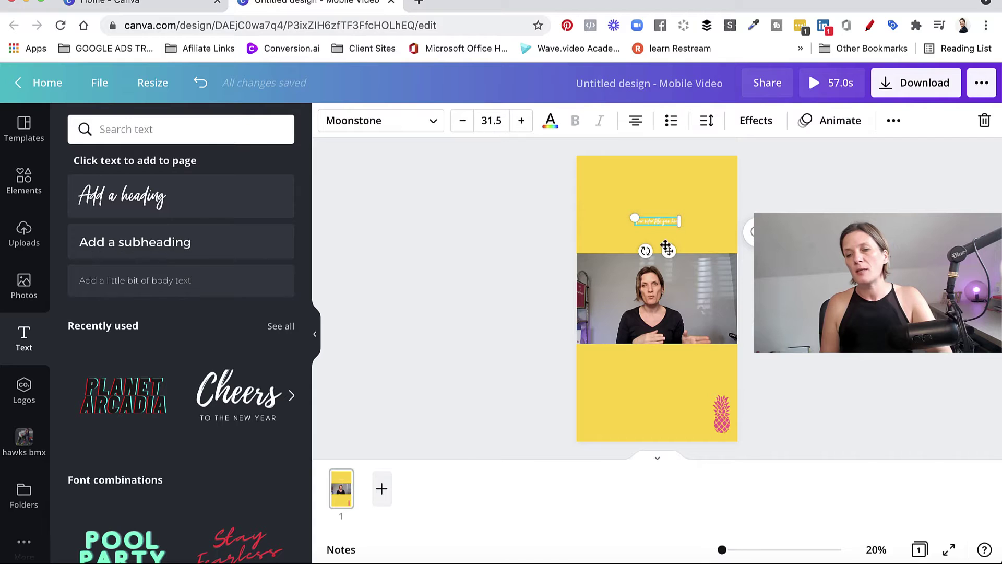
{"action": "left_click_drag", "start_coordinate": [628, 217], "coordinate": [593, 190]}
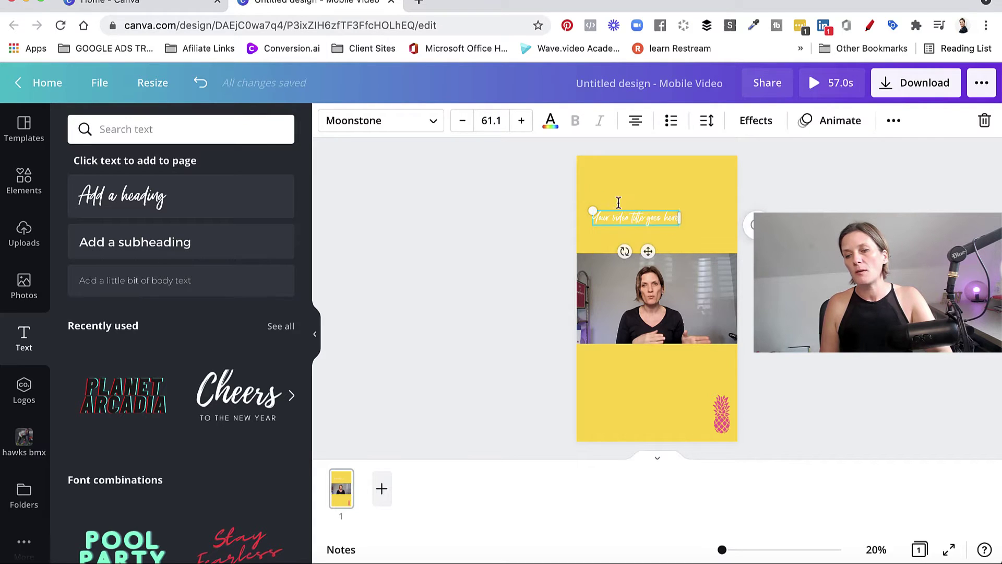
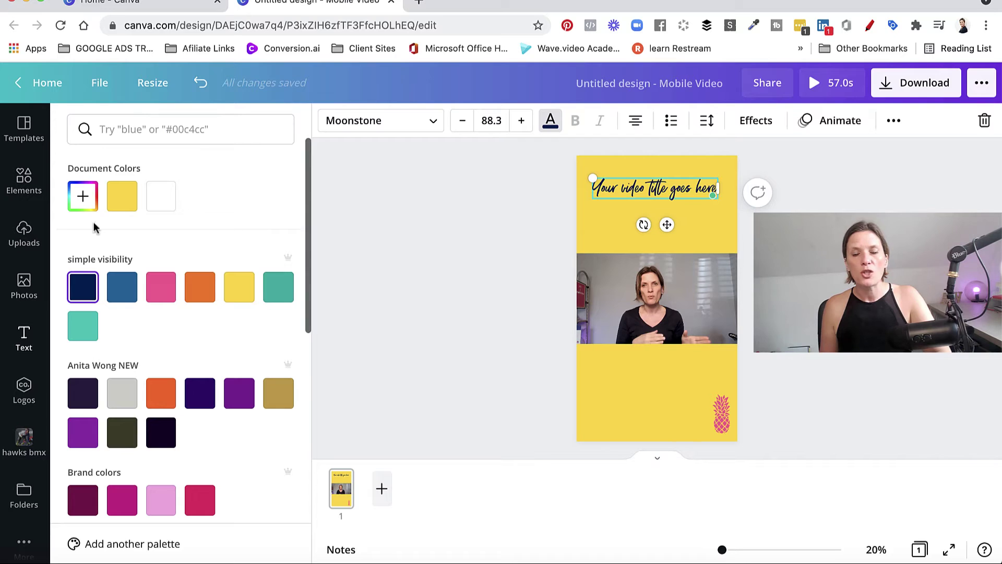
Add a subheading text box under the video title and enlarge its text to size 53.
{"action": "left_click", "coordinate": [25, 338]}
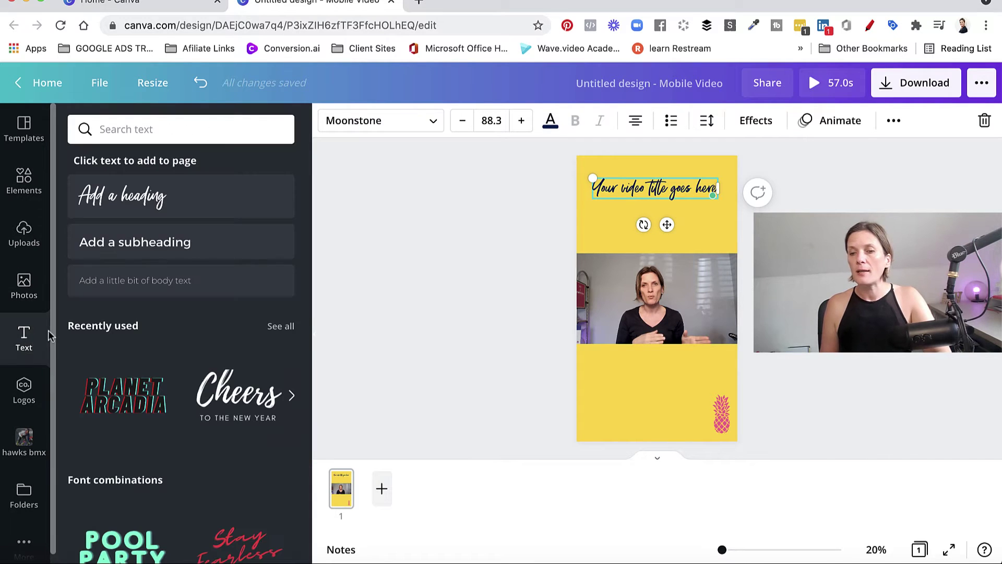
{"action": "left_click", "coordinate": [138, 242]}
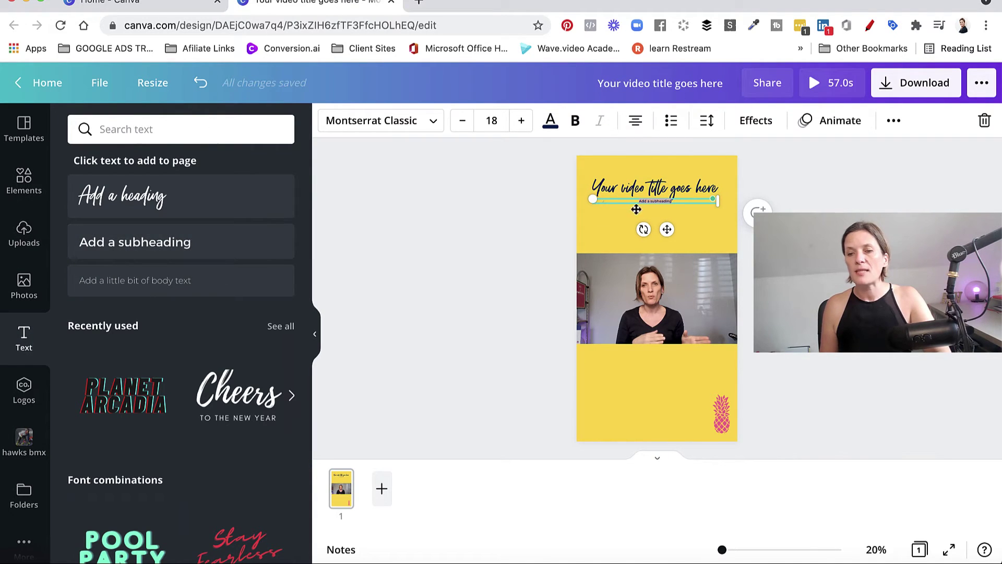
{"action": "left_click", "coordinate": [521, 121]}
{"action": "left_click", "coordinate": [521, 120]}
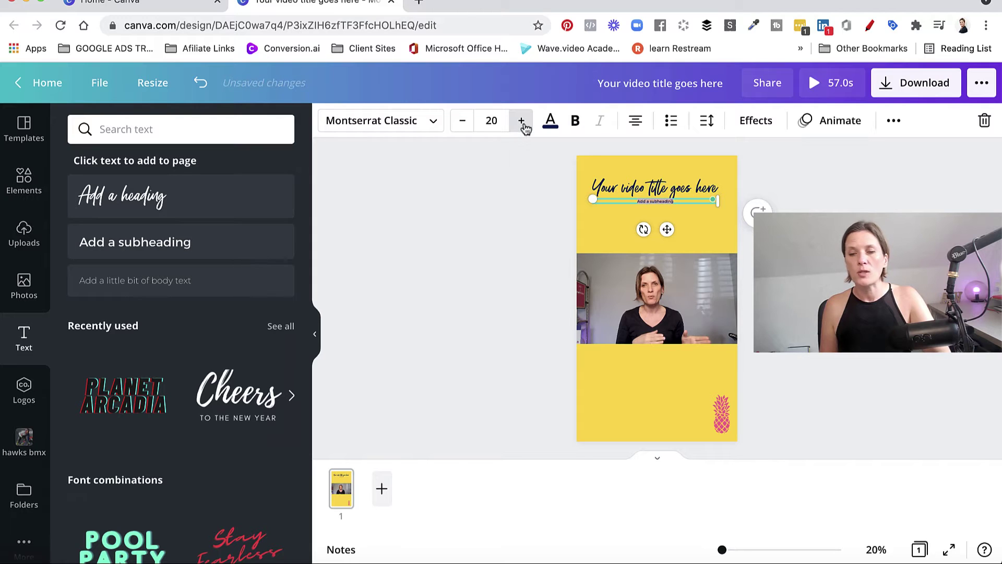
{"action": "left_click", "coordinate": [522, 121]}
{"action": "left_click", "coordinate": [521, 121]}
{"action": "left_click", "coordinate": [521, 120]}
{"action": "left_click", "coordinate": [521, 120]}
{"action": "left_click", "coordinate": [521, 121]}
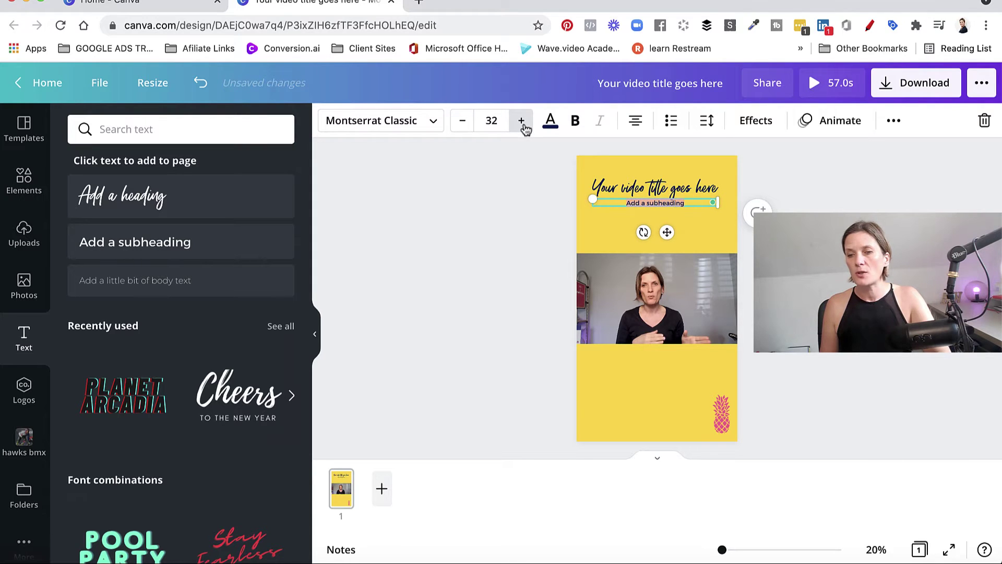
{"action": "left_click", "coordinate": [521, 121]}
{"action": "left_click", "coordinate": [521, 121]}
{"action": "left_click", "coordinate": [521, 121]}
{"action": "left_click", "coordinate": [521, 120]}
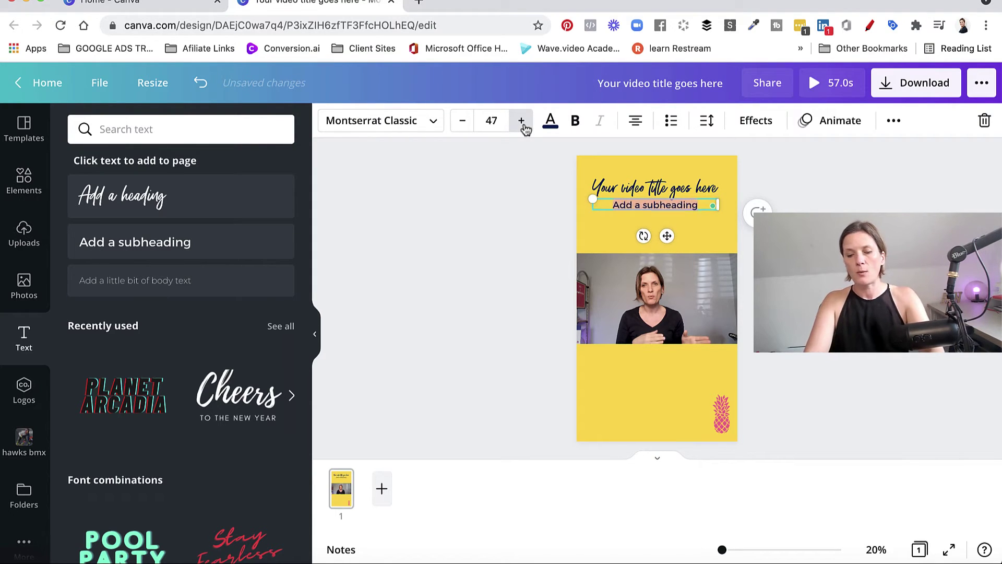
{"action": "left_click", "coordinate": [521, 121]}
{"action": "left_click", "coordinate": [521, 121]}
Replace the subheading's placeholder text with "Watch the preview now".
{"action": "type", "text": "Wat"}
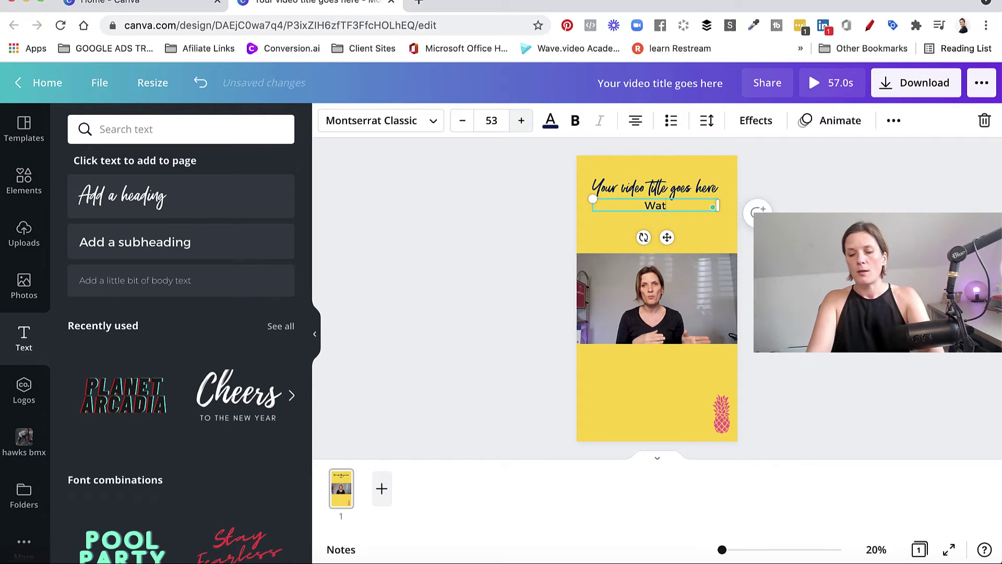
{"action": "type", "text": "ch the "}
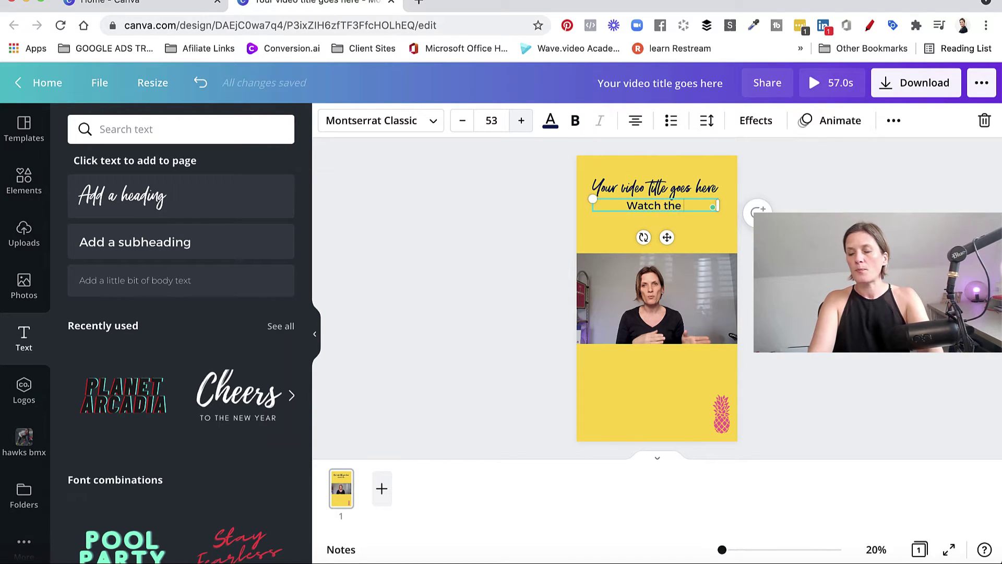
{"action": "type", "text": "preview"}
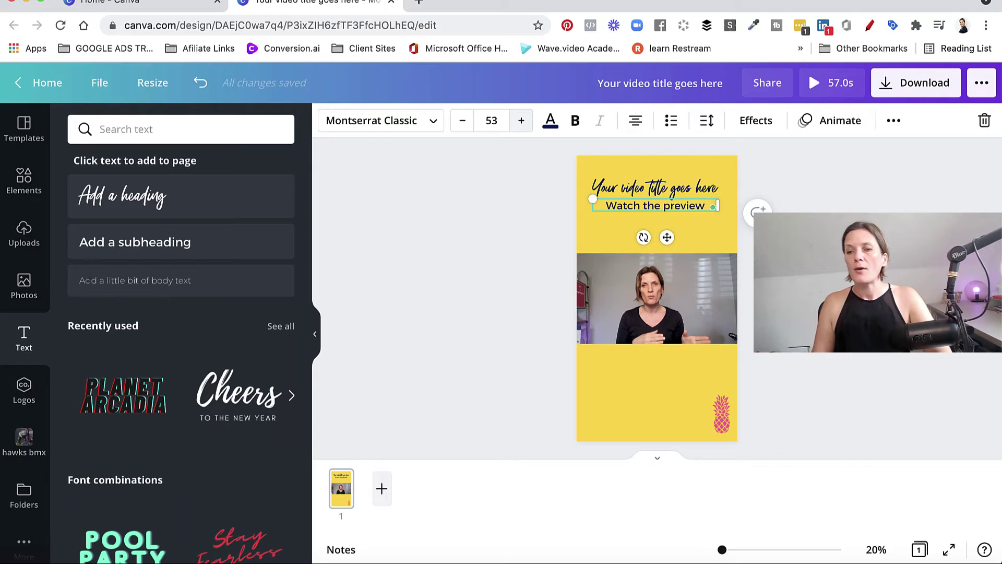
{"action": "type", "text": " now"}
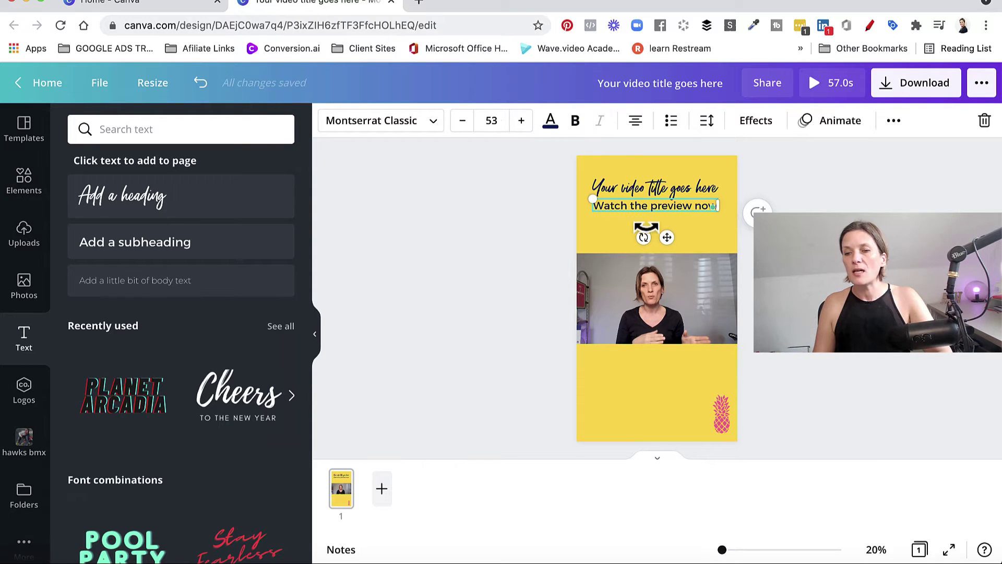
Move the subheading lower to leave a gap below the title, and shift the title down slightly.
{"action": "left_click_drag", "start_coordinate": [668, 237], "coordinate": [668, 247]}
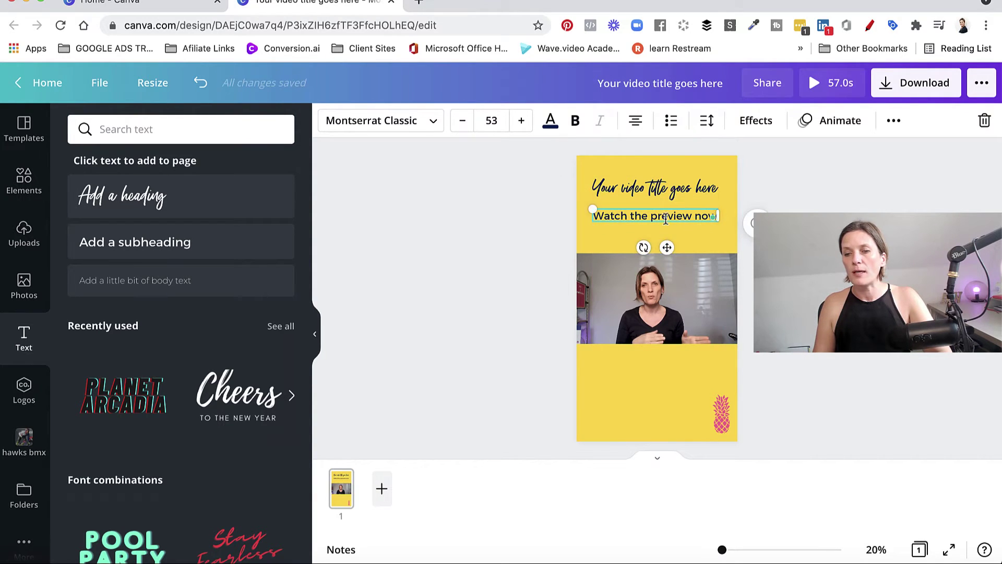
{"action": "left_click", "coordinate": [666, 194]}
{"action": "left_click_drag", "start_coordinate": [666, 196], "coordinate": [666, 201]}
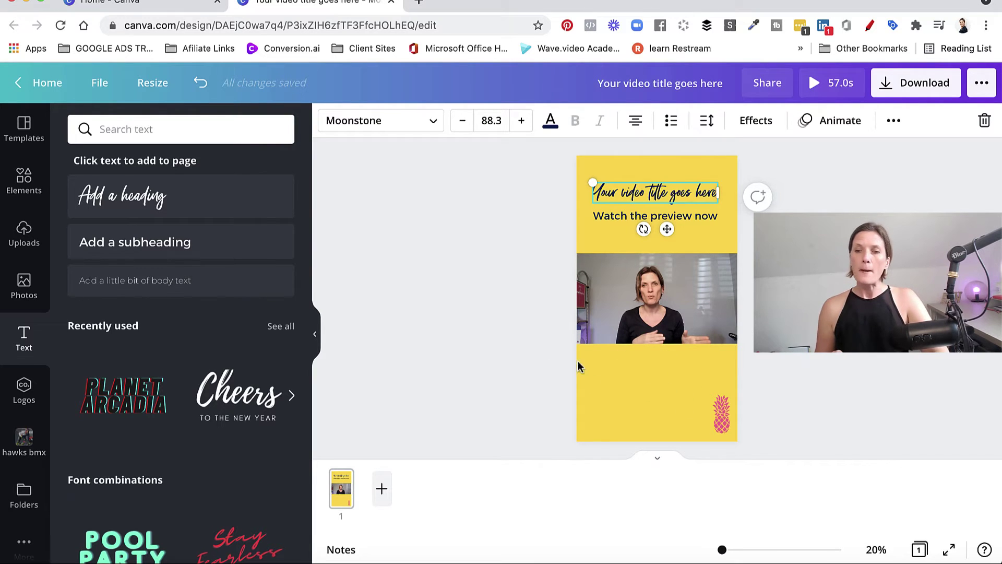
{"action": "left_click", "coordinate": [537, 332]}
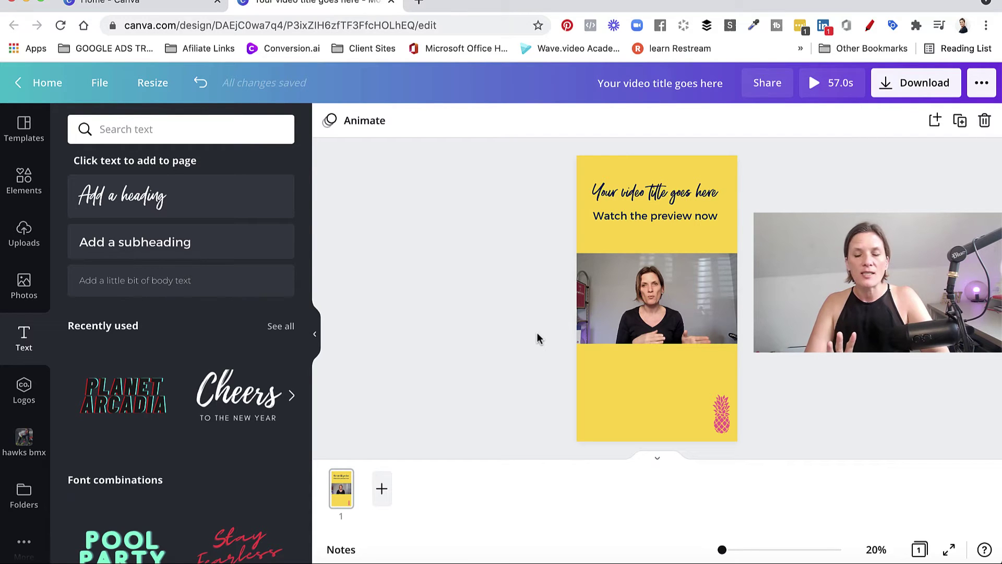
Duplicate page 1 and delete the video clip from the new second page.
{"action": "left_click", "coordinate": [599, 393]}
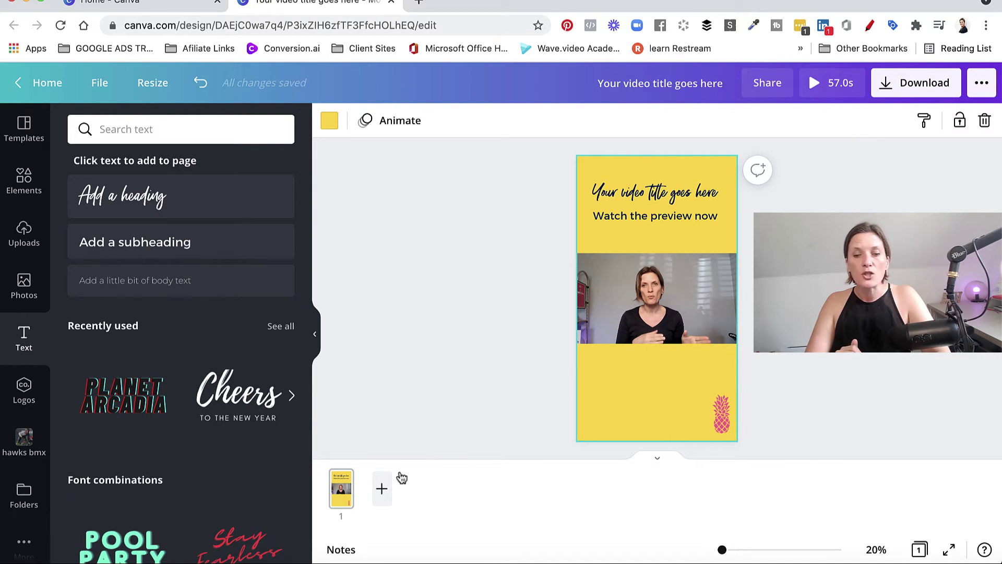
{"action": "left_click", "coordinate": [345, 495]}
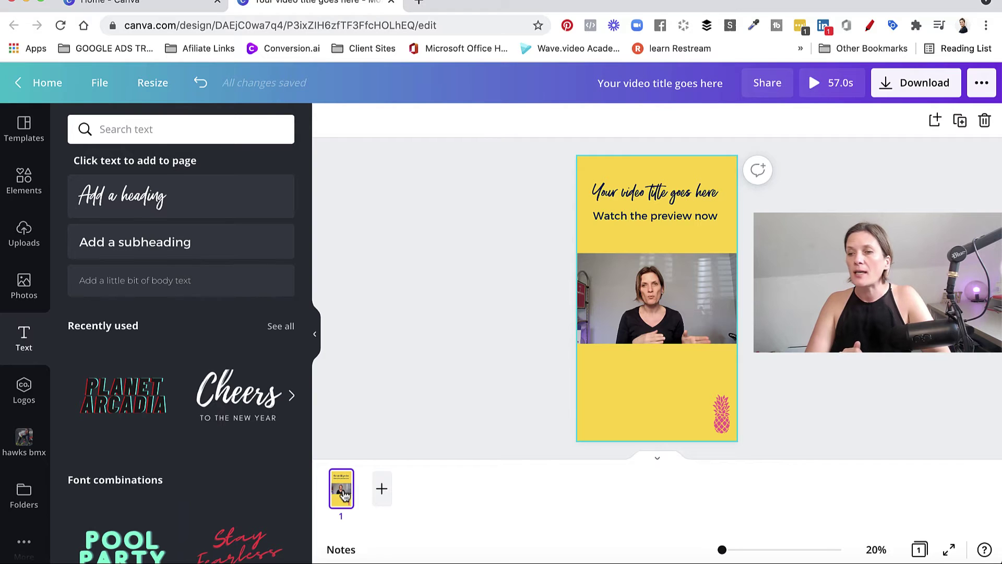
{"action": "left_click", "coordinate": [960, 122]}
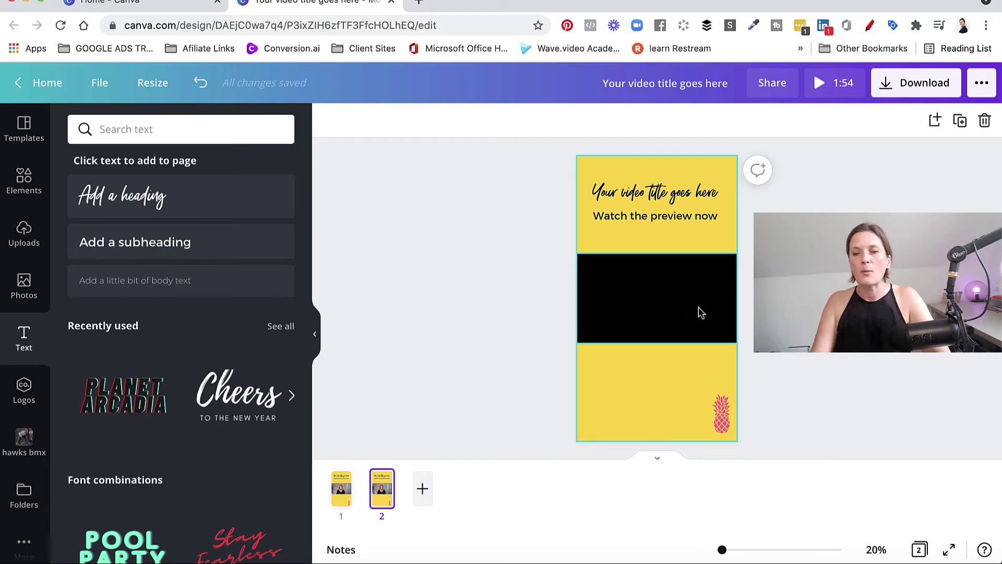
{"action": "left_click", "coordinate": [660, 315]}
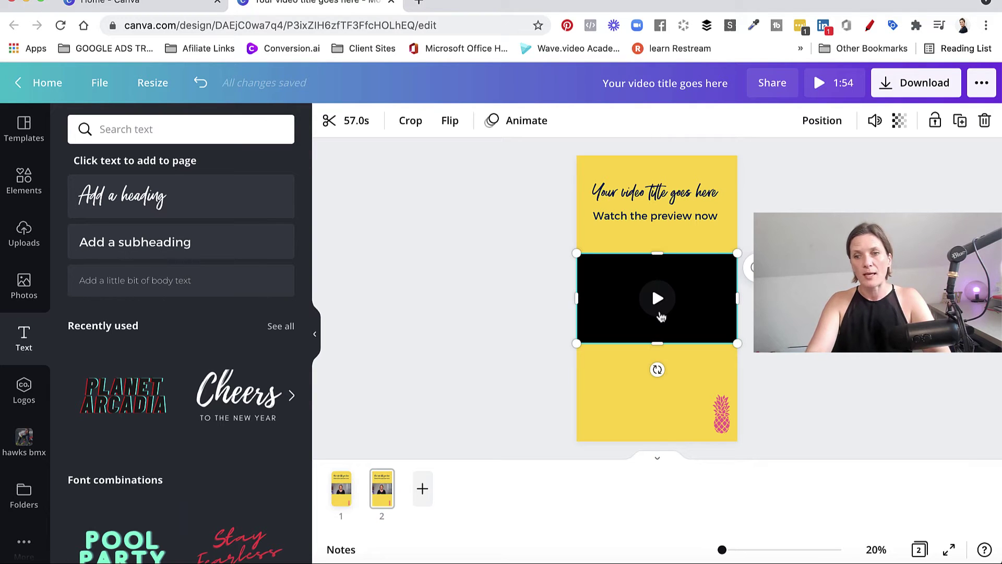
{"action": "key", "text": "Delete"}
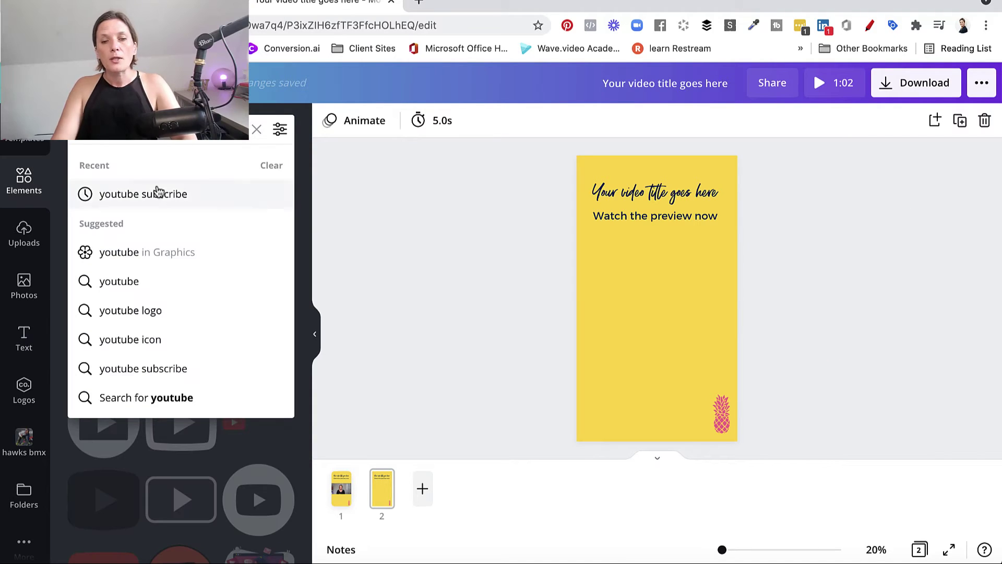
Search the elements for "youtube subscribe" videos and add the 20-second red clip with stars to page 2.
{"action": "left_click", "coordinate": [143, 194]}
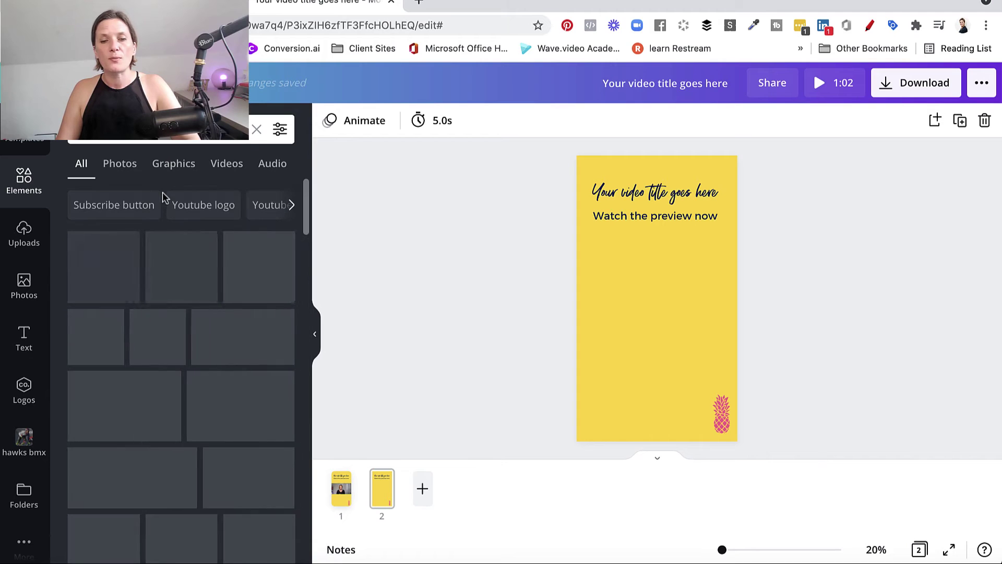
{"action": "mouse_move", "coordinate": [166, 344]}
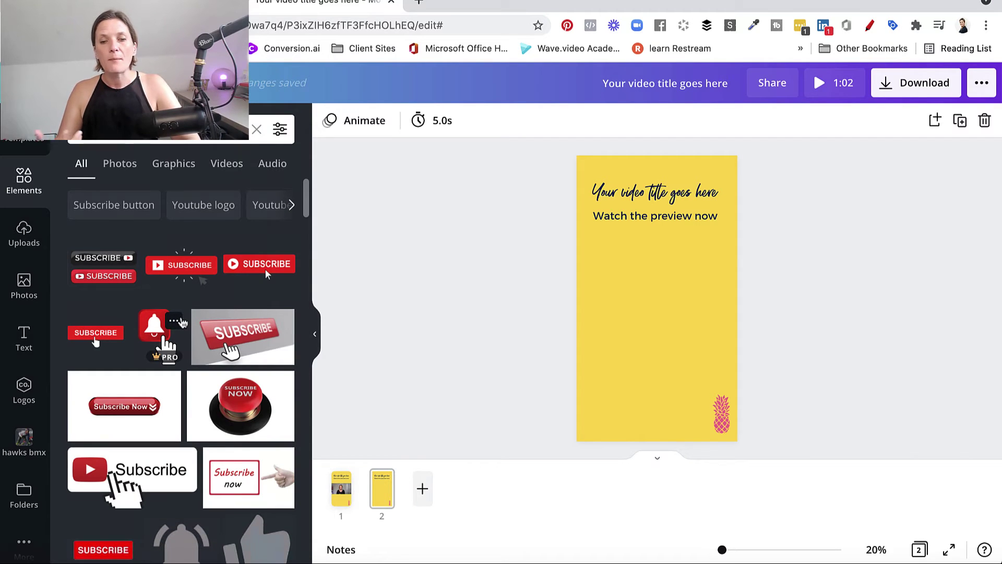
{"action": "left_click", "coordinate": [226, 166]}
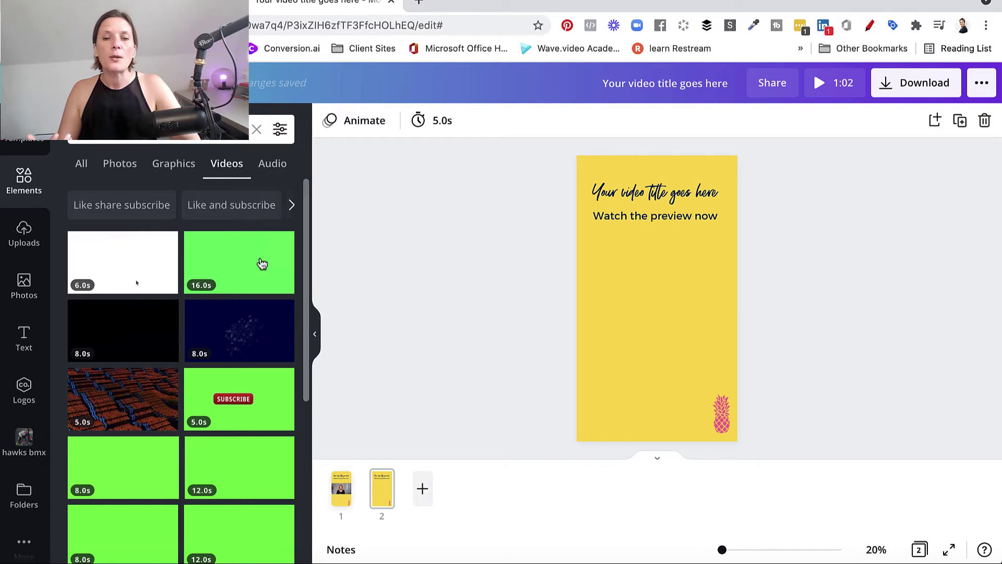
{"action": "scroll", "coordinate": [215, 381], "scroll_direction": "down", "scroll_amount": 5}
{"action": "scroll", "coordinate": [215, 381], "scroll_direction": "down", "scroll_amount": 4}
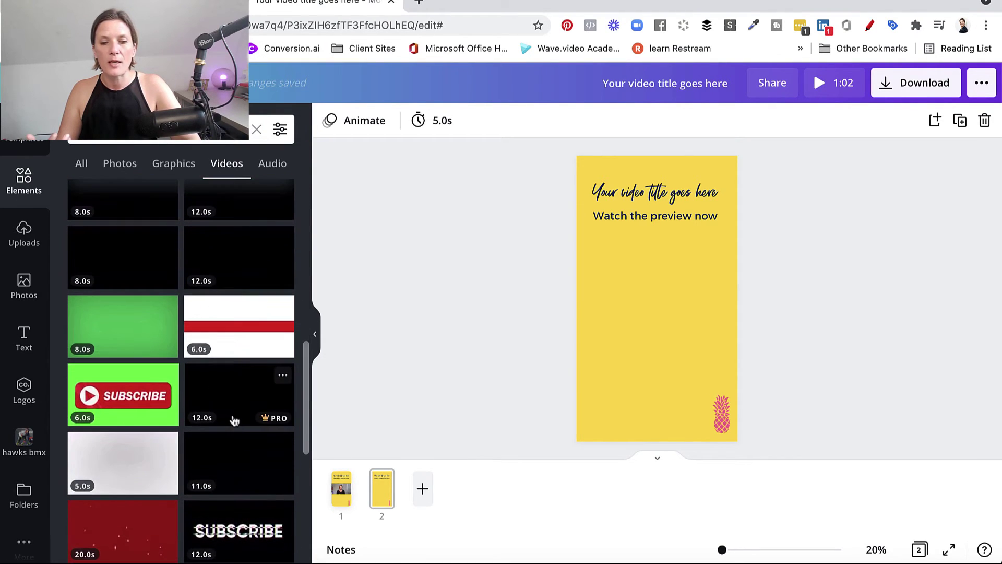
{"action": "scroll", "coordinate": [233, 418], "scroll_direction": "down", "scroll_amount": 3}
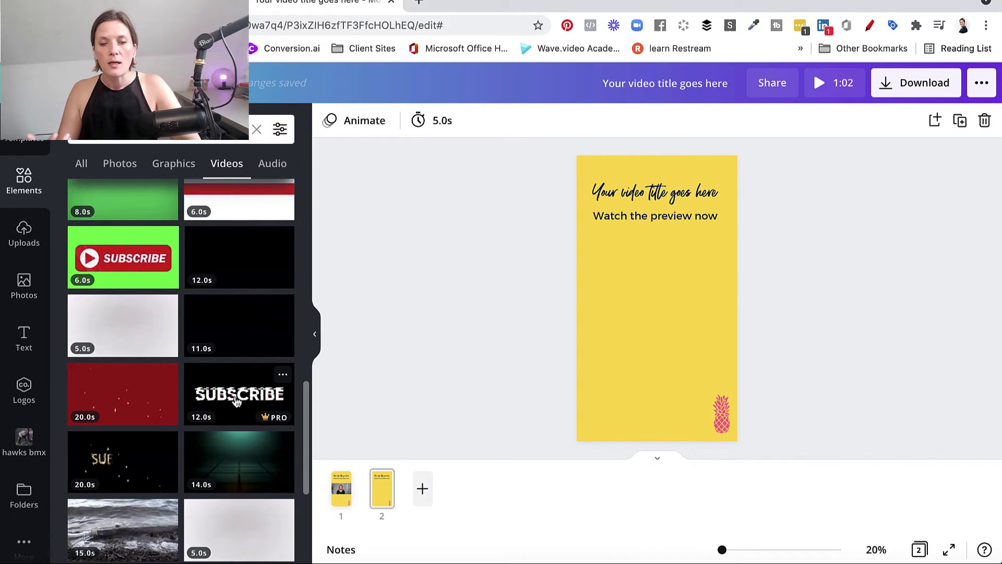
{"action": "left_click", "coordinate": [119, 395]}
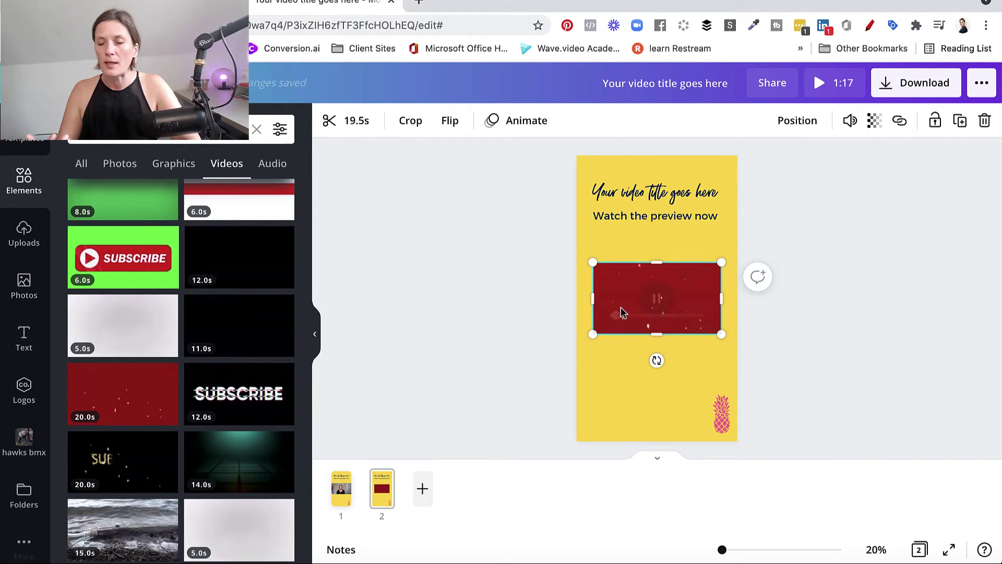
Enlarge the red subscribe clip to span the full page width in the middle of page 2.
{"action": "left_click_drag", "start_coordinate": [590, 263], "coordinate": [577, 255]}
{"action": "left_click_drag", "start_coordinate": [721, 337], "coordinate": [733, 350]}
{"action": "mouse_move", "coordinate": [712, 321]}
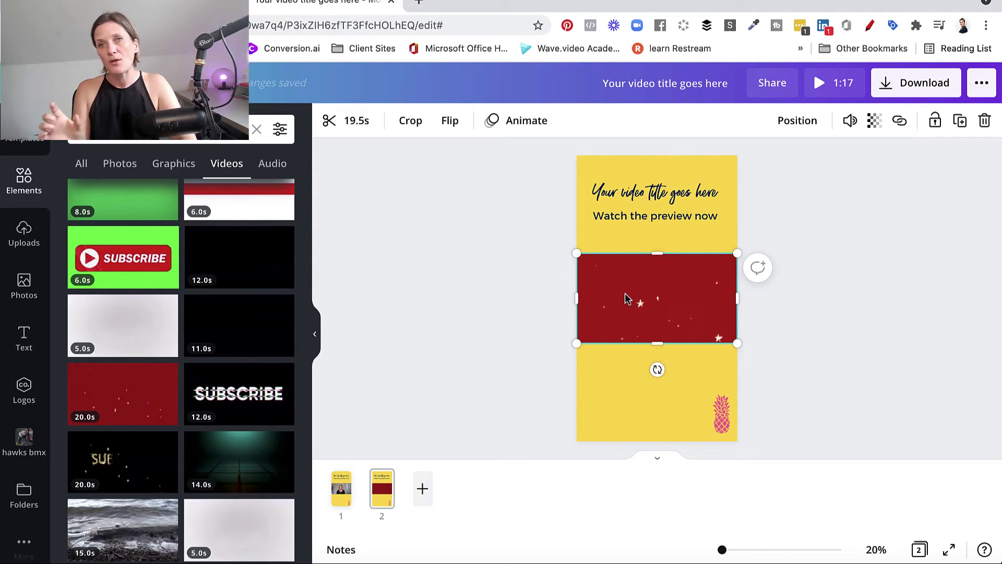
Trim the red subscribe clip to a 3.0-second section covering the first appearance of the SUBSCRIBE text.
{"action": "left_click", "coordinate": [355, 125]}
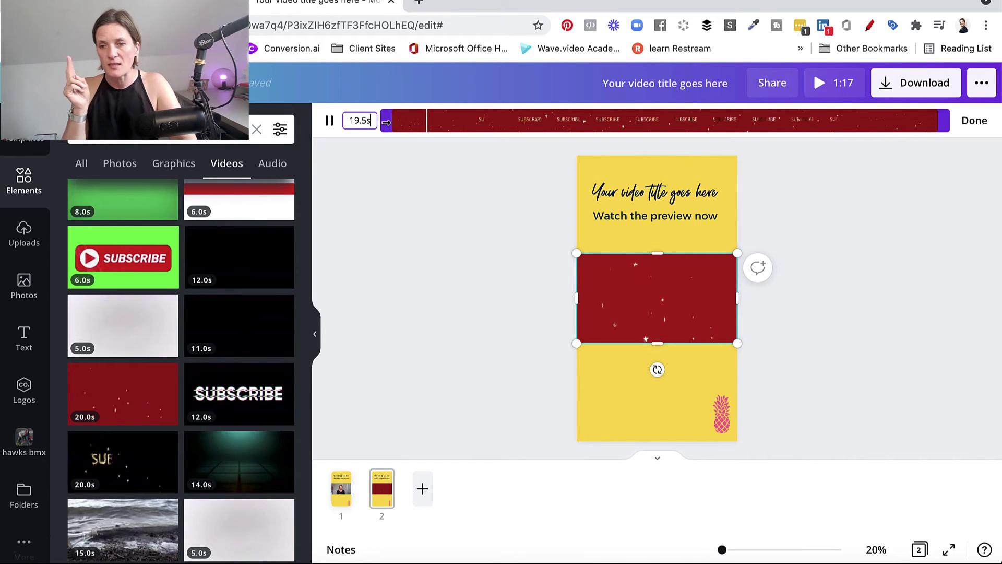
{"action": "left_click_drag", "start_coordinate": [386, 123], "coordinate": [454, 125]}
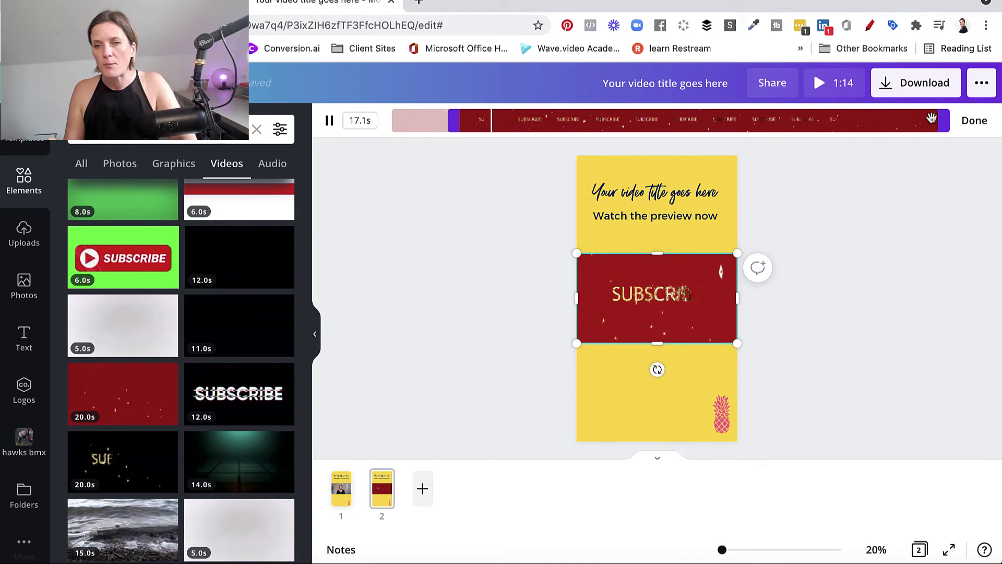
{"action": "left_click_drag", "start_coordinate": [934, 119], "coordinate": [548, 120]}
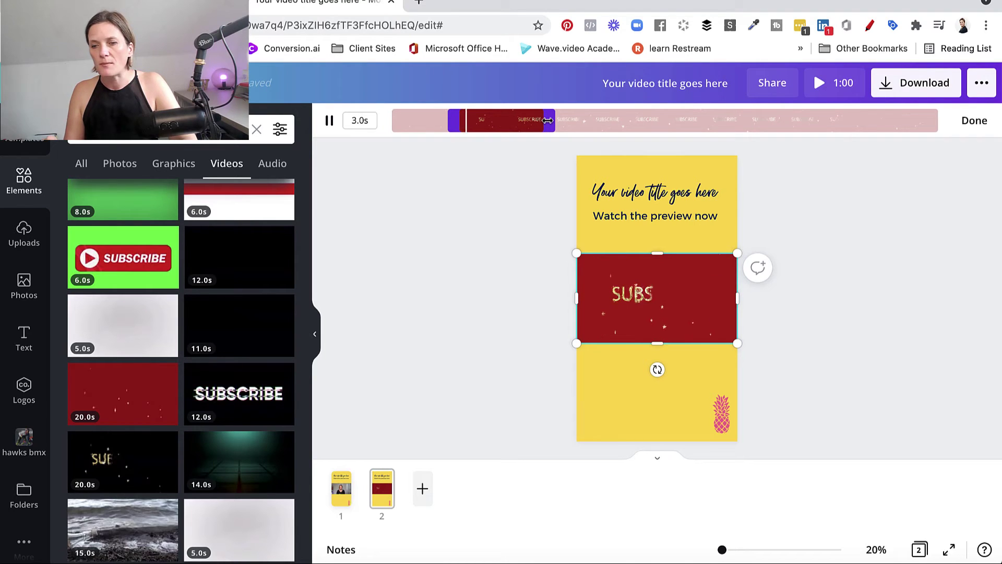
{"action": "left_click", "coordinate": [508, 119]}
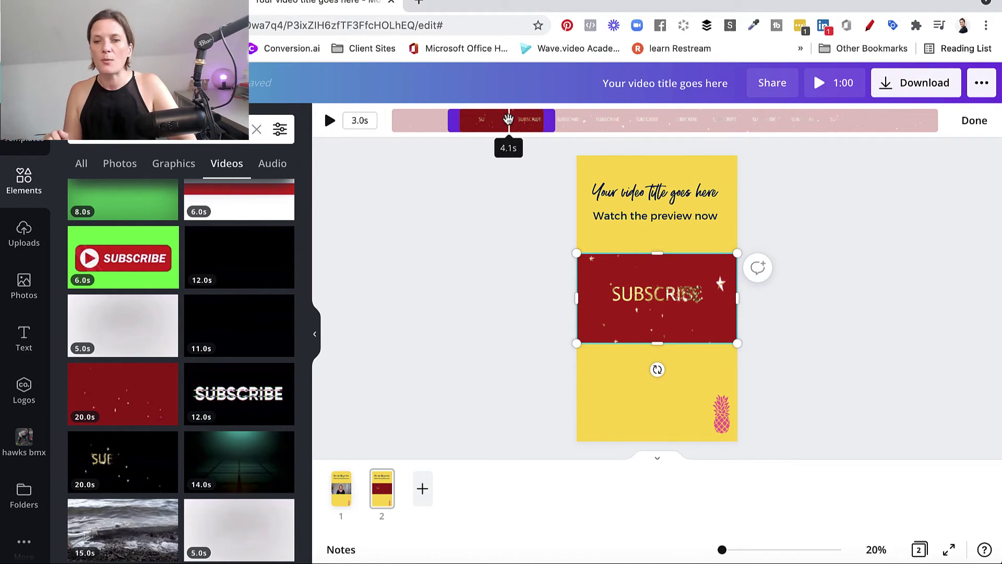
{"action": "key", "text": "space"}
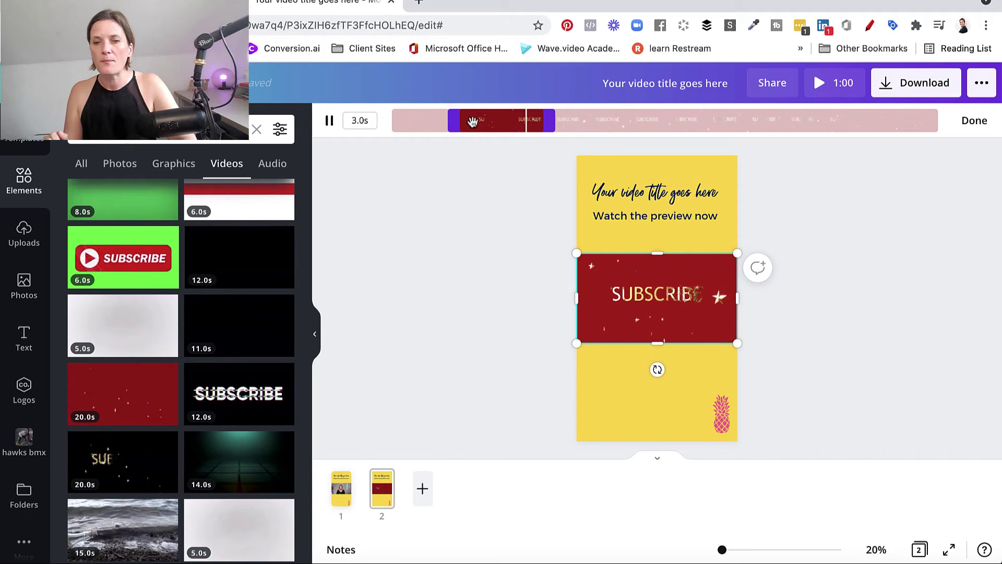
{"action": "left_click_drag", "start_coordinate": [473, 122], "coordinate": [478, 122]}
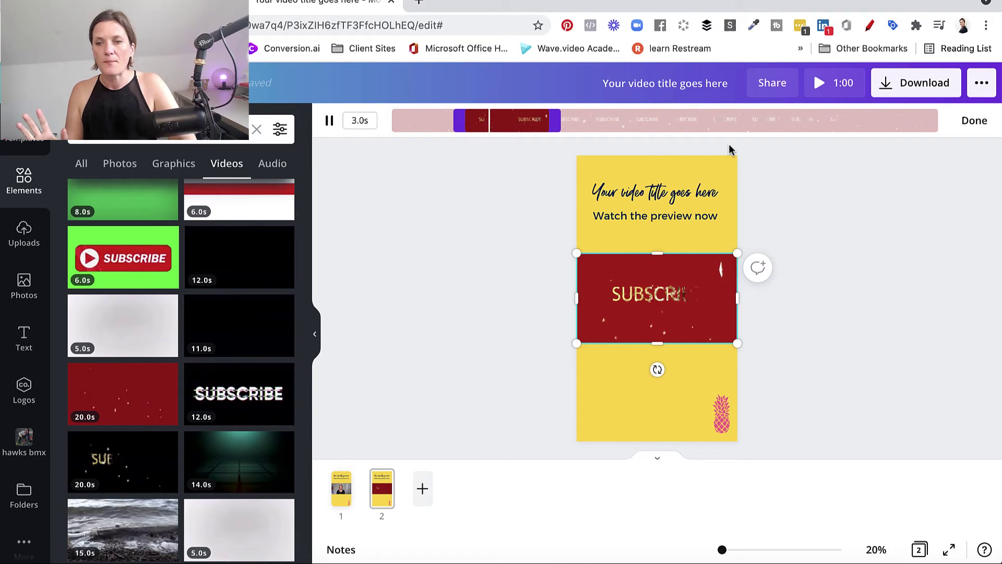
{"action": "left_click", "coordinate": [974, 121]}
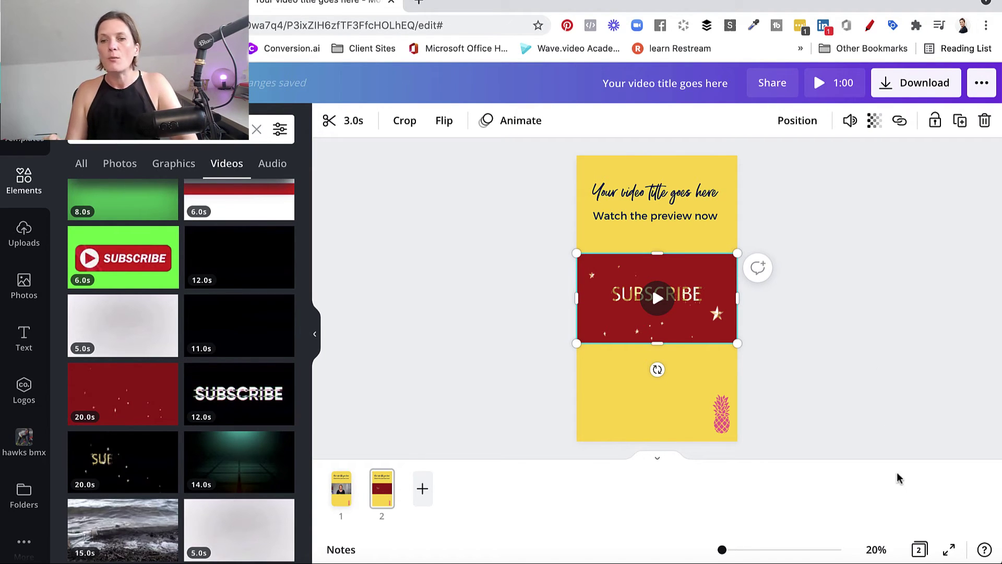
Show both pages in a grid overview, then preview the whole video and skip ahead towards the closing subscribe page.
{"action": "left_click", "coordinate": [919, 551]}
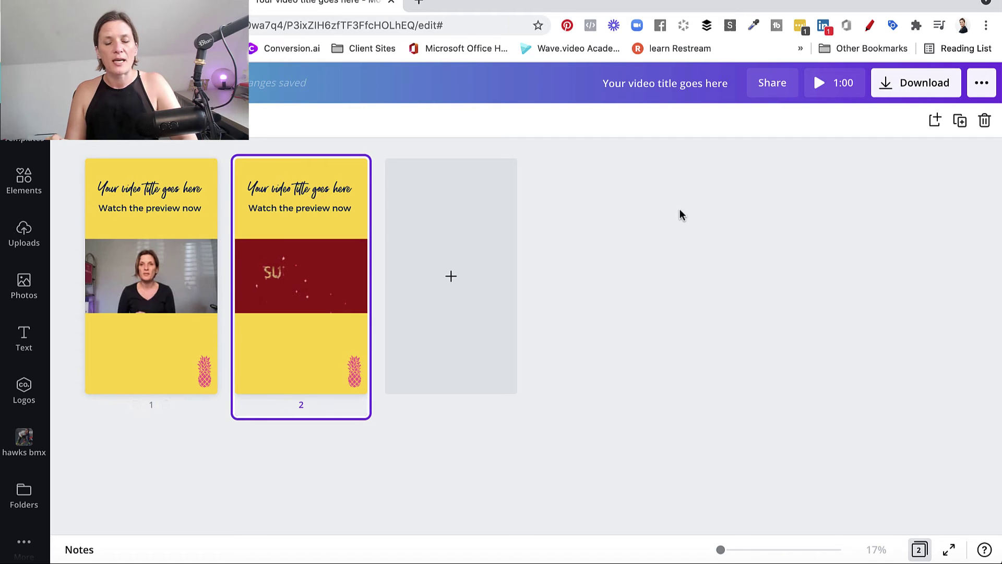
{"action": "left_click", "coordinate": [823, 83]}
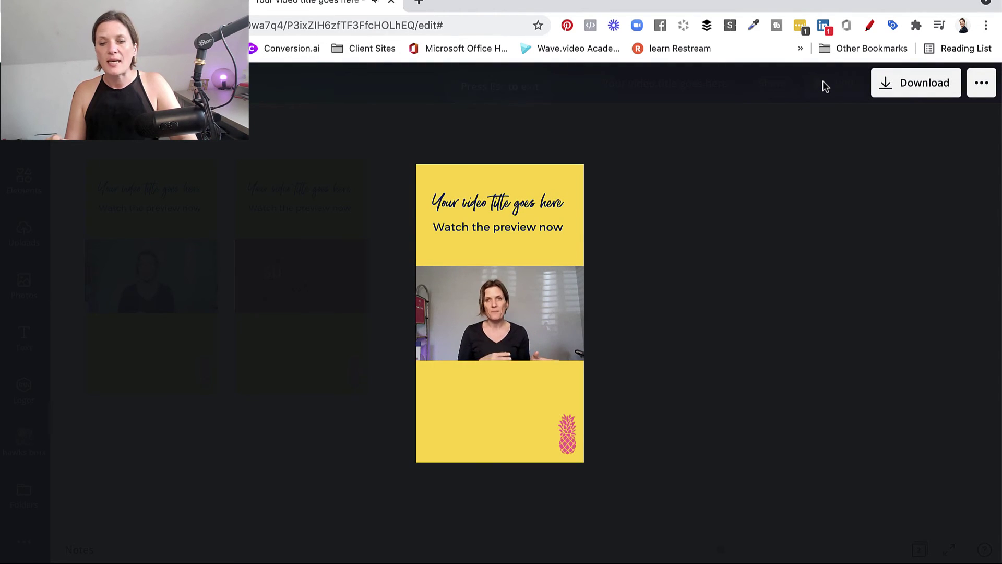
{"action": "mouse_move", "coordinate": [499, 251]}
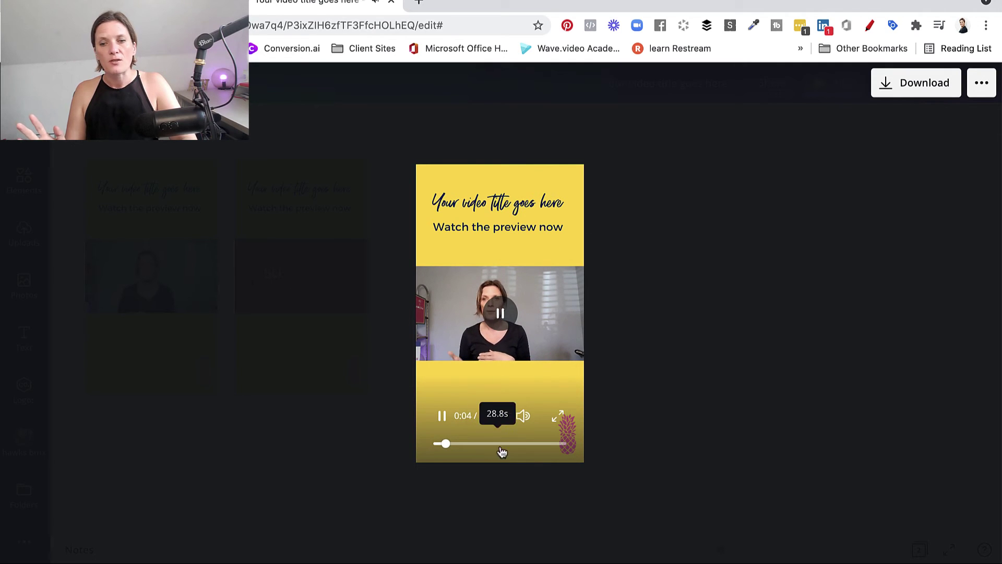
{"action": "left_click", "coordinate": [540, 444]}
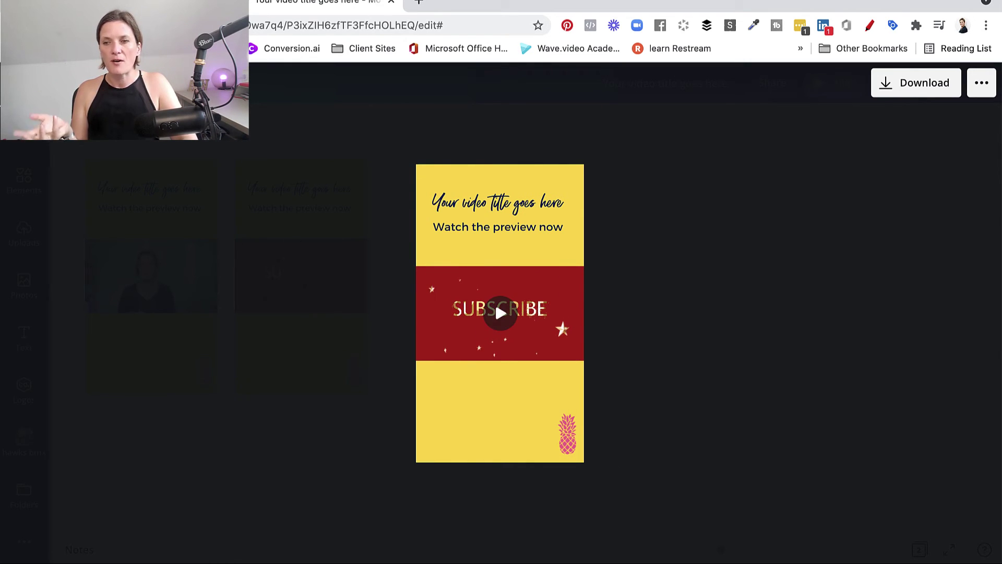
Close the preview, open page 2 for editing and replace its title with "Click link below video to watch the full episode".
{"action": "left_click", "coordinate": [387, 239]}
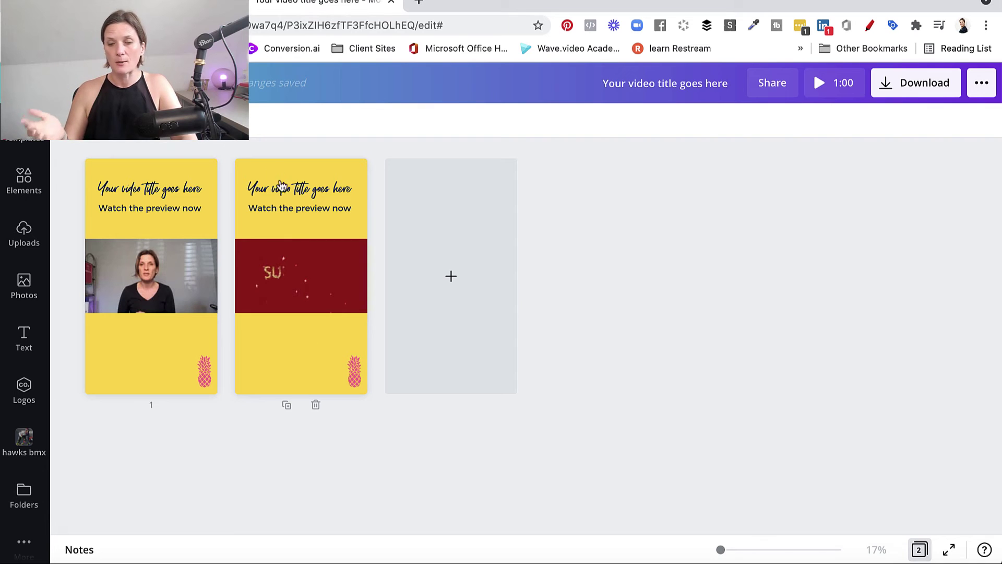
{"action": "double_click", "coordinate": [293, 192]}
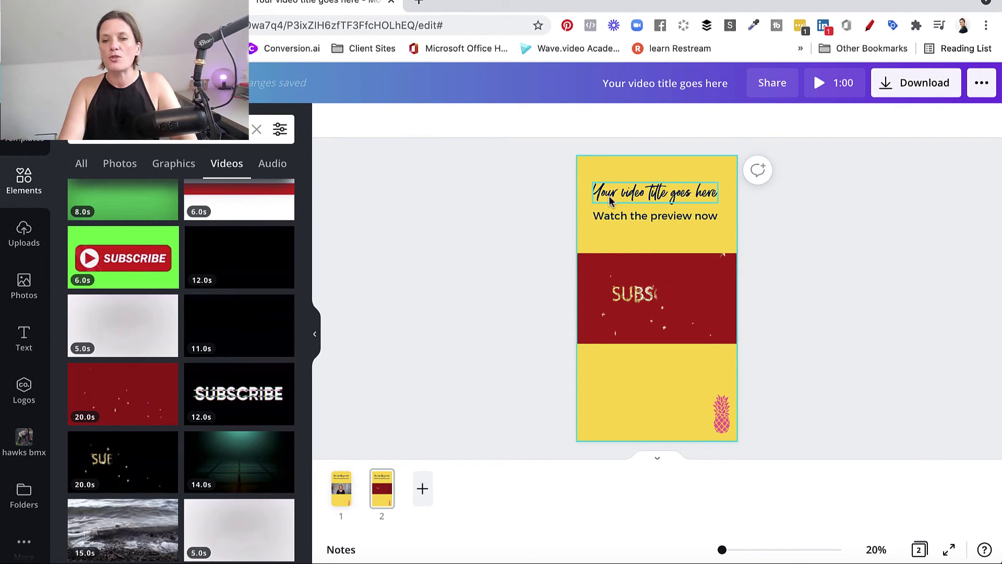
{"action": "left_click", "coordinate": [610, 201]}
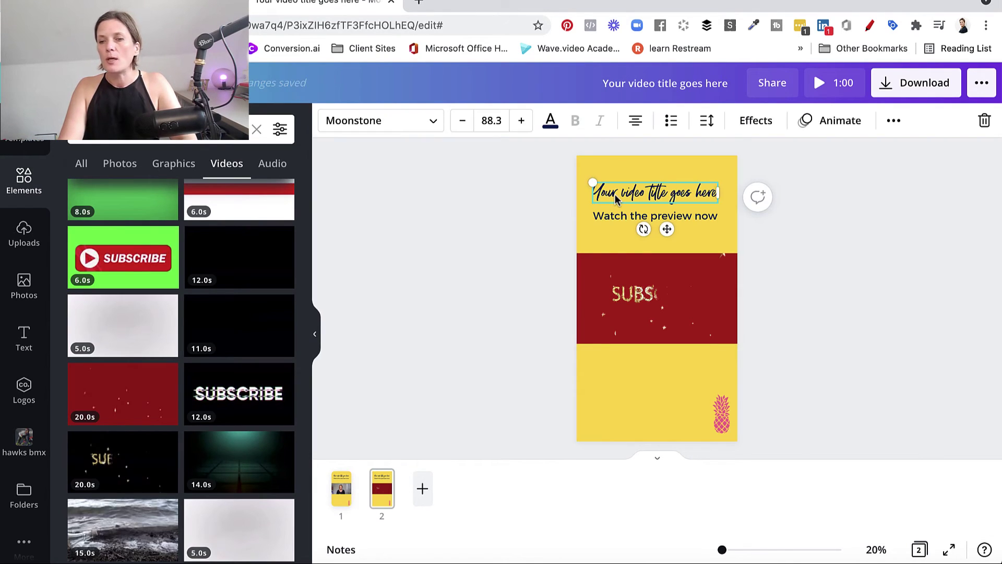
{"action": "left_click", "coordinate": [616, 195]}
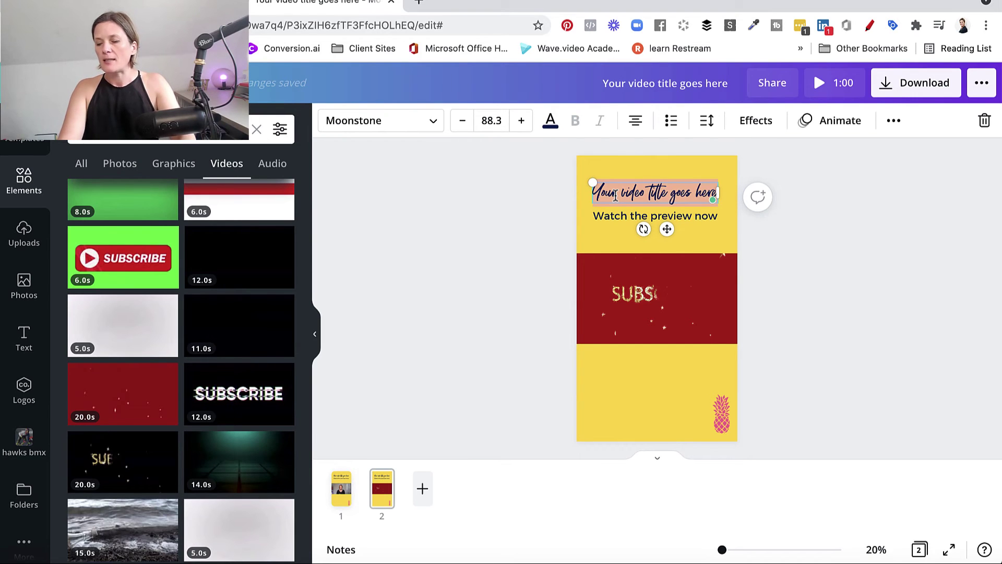
{"action": "type", "text": "Click link"}
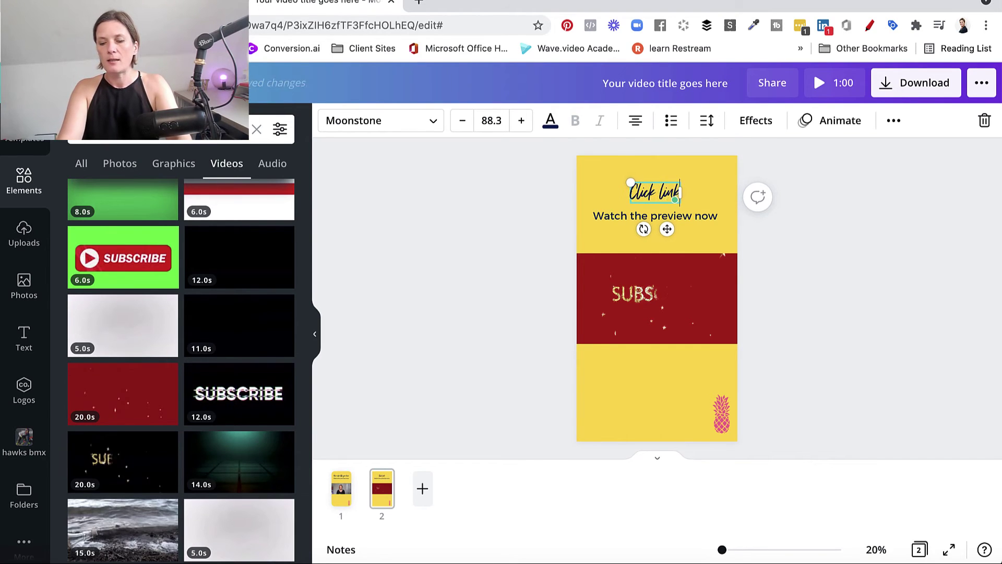
{"action": "type", "text": " below video"}
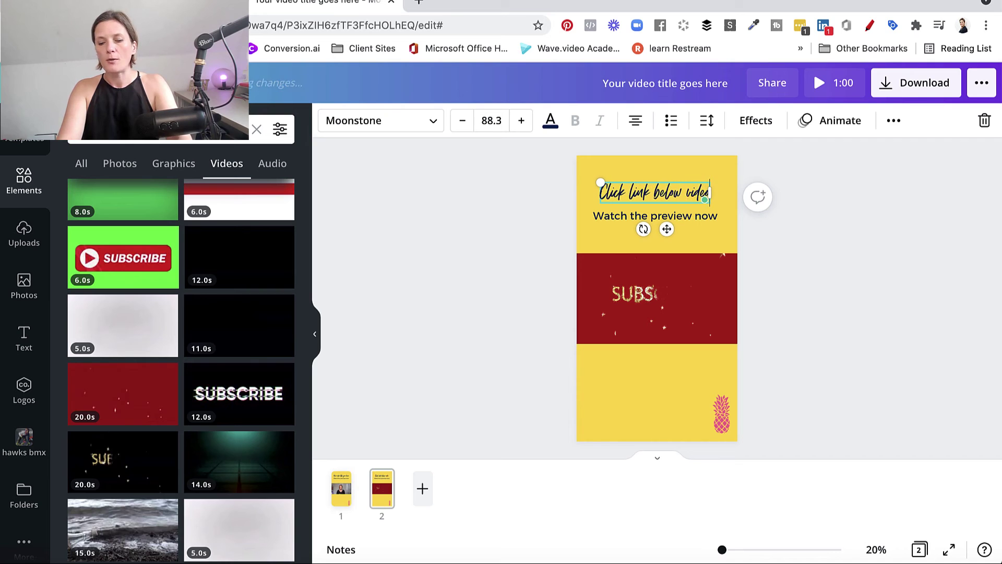
{"action": "type", "text": " to wat"}
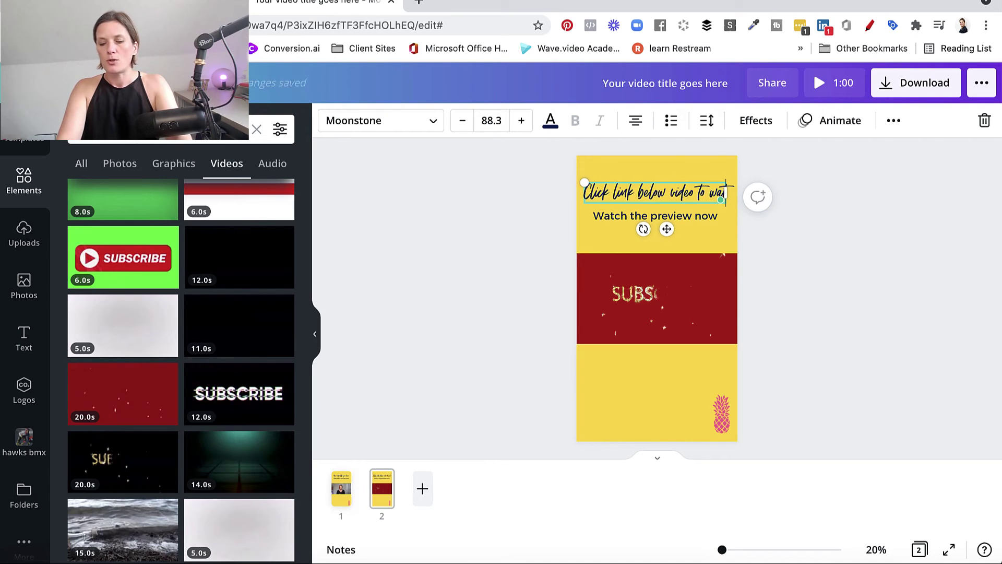
{"action": "type", "text": "ch the fol"}
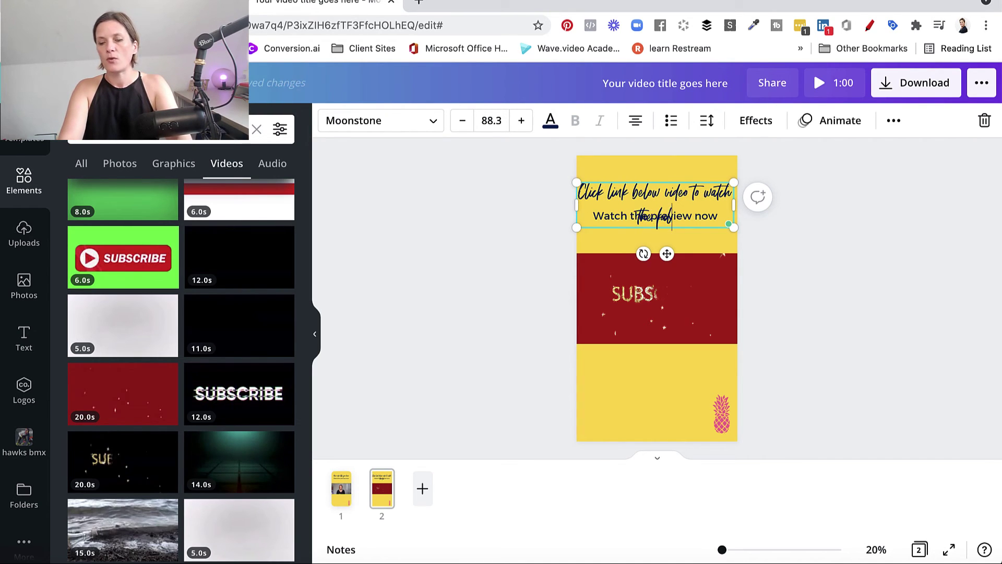
{"action": "type", "text": "l preview"}
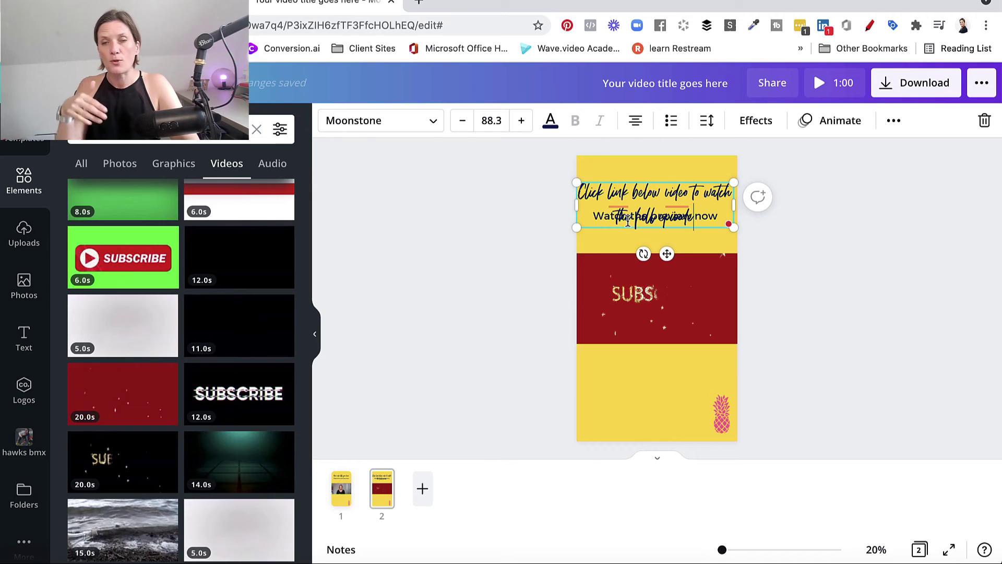
Move page 2's subheading just below the red clip, and place the title between the page top and the clip in a slightly narrower text box.
{"action": "left_click_drag", "start_coordinate": [667, 253], "coordinate": [681, 361]}
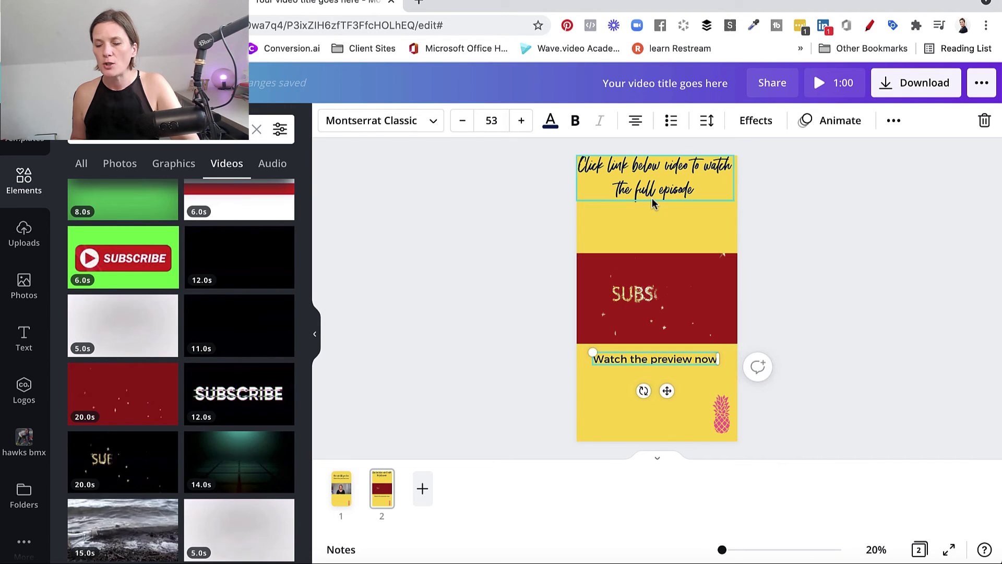
{"action": "left_click_drag", "start_coordinate": [653, 200], "coordinate": [653, 231]}
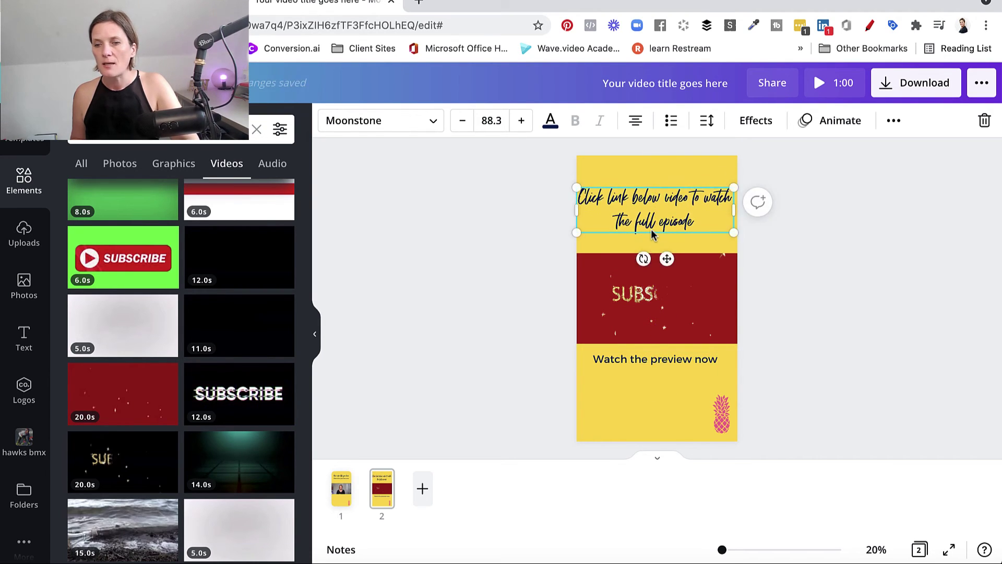
{"action": "left_click_drag", "start_coordinate": [572, 206], "coordinate": [582, 206]}
Replace the "Watch the preview now" text on page 2 with "Like, Share & subscribe to my channel".
{"action": "left_click", "coordinate": [643, 358]}
{"action": "left_click", "coordinate": [643, 359]}
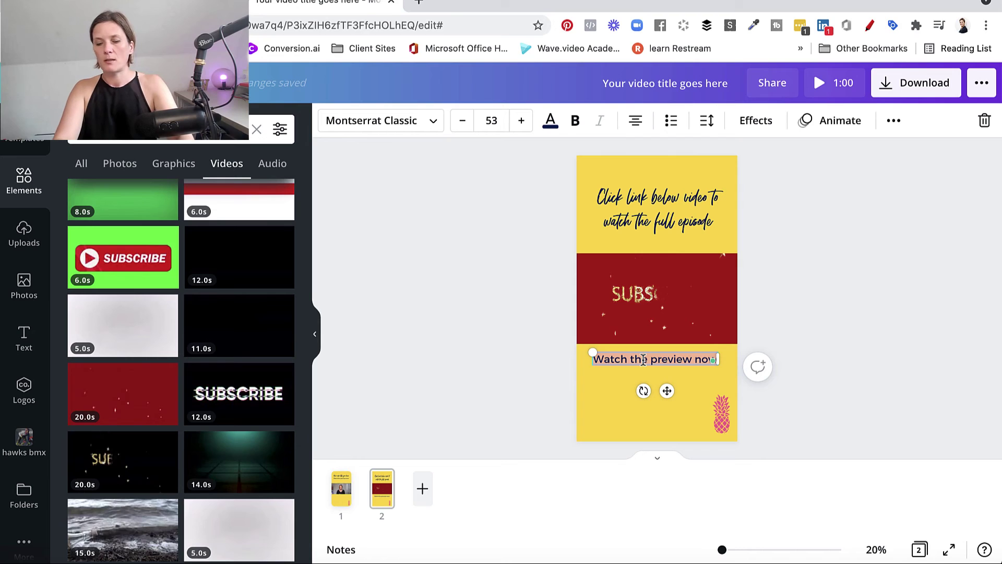
{"action": "type", "text": "Like"}
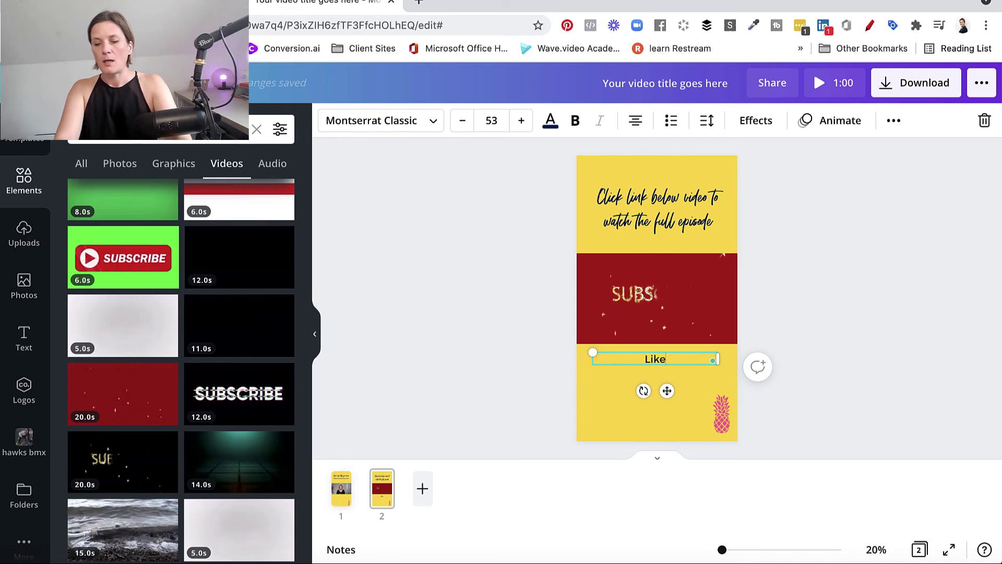
{"action": "type", "text": ", Share"}
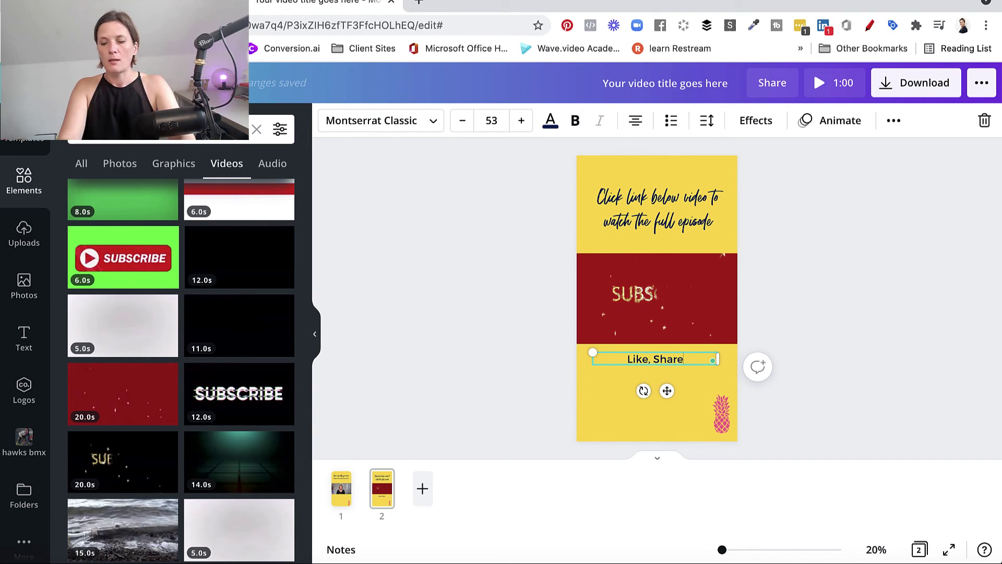
{"action": "type", "text": " & su"}
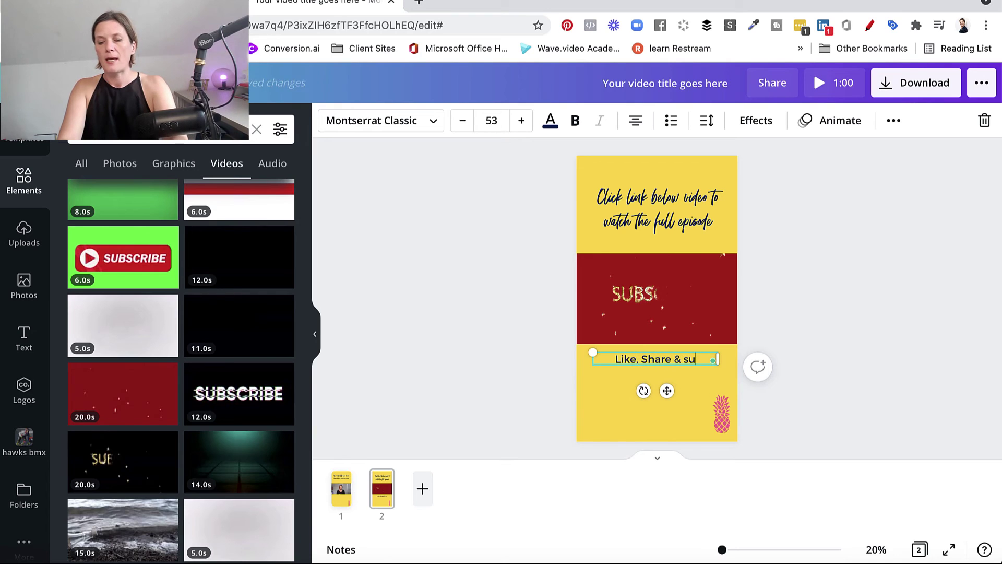
{"action": "type", "text": "bscribe to"}
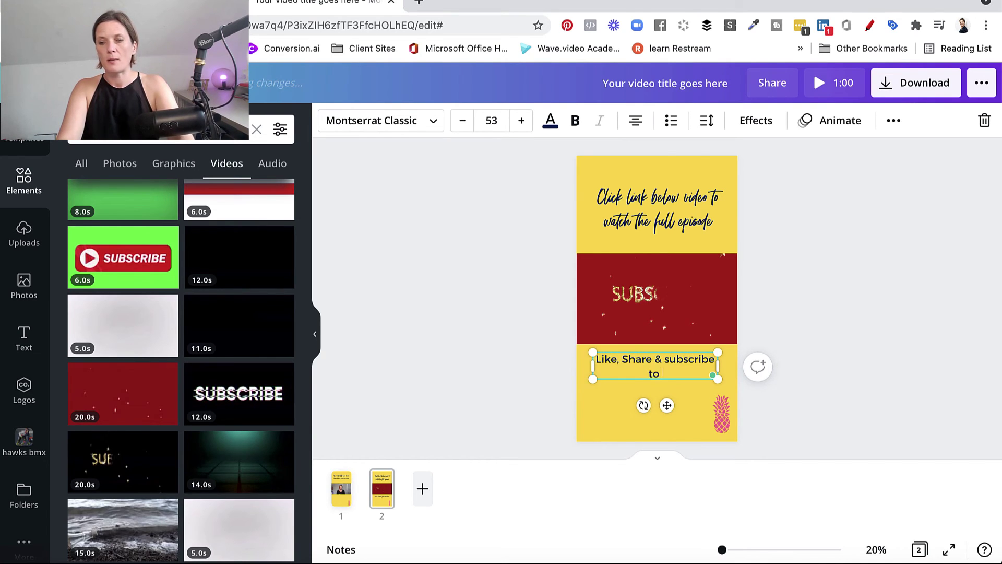
{"action": "type", "text": " my channel"}
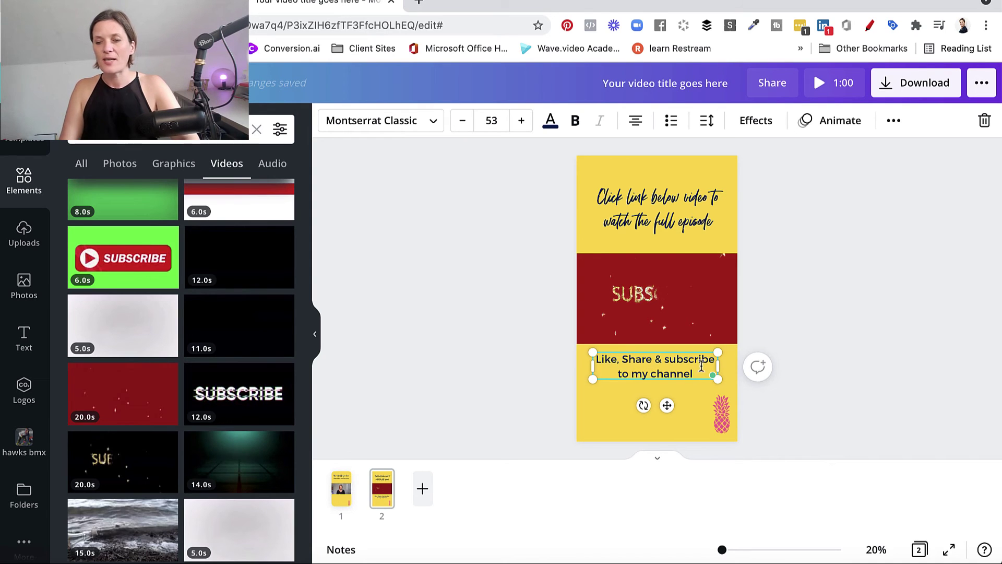
Format the text below the red clip as bold Open Sans in the pink of the "simple visibility" palette.
{"action": "left_click_drag", "start_coordinate": [698, 377], "coordinate": [591, 352]}
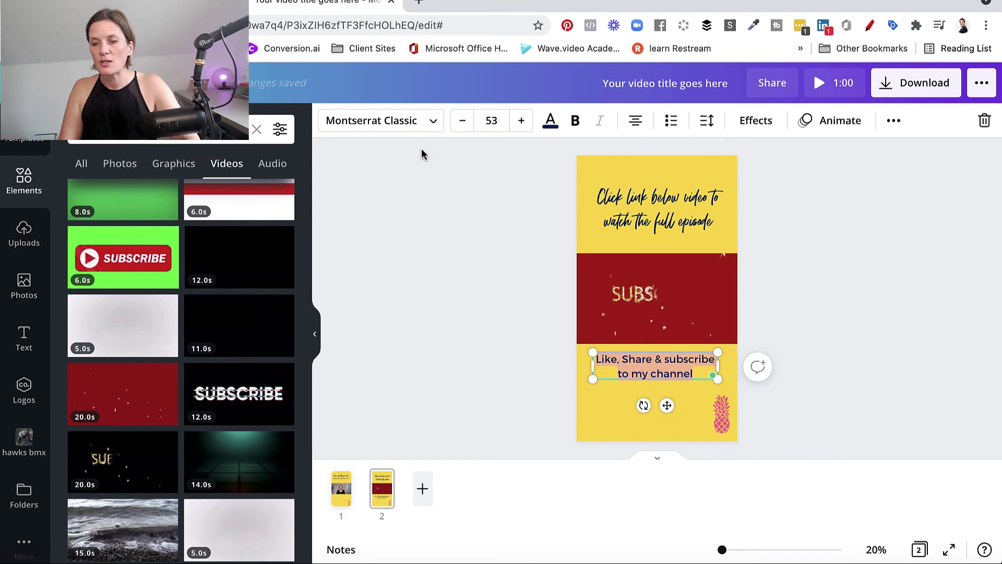
{"action": "left_click", "coordinate": [432, 129]}
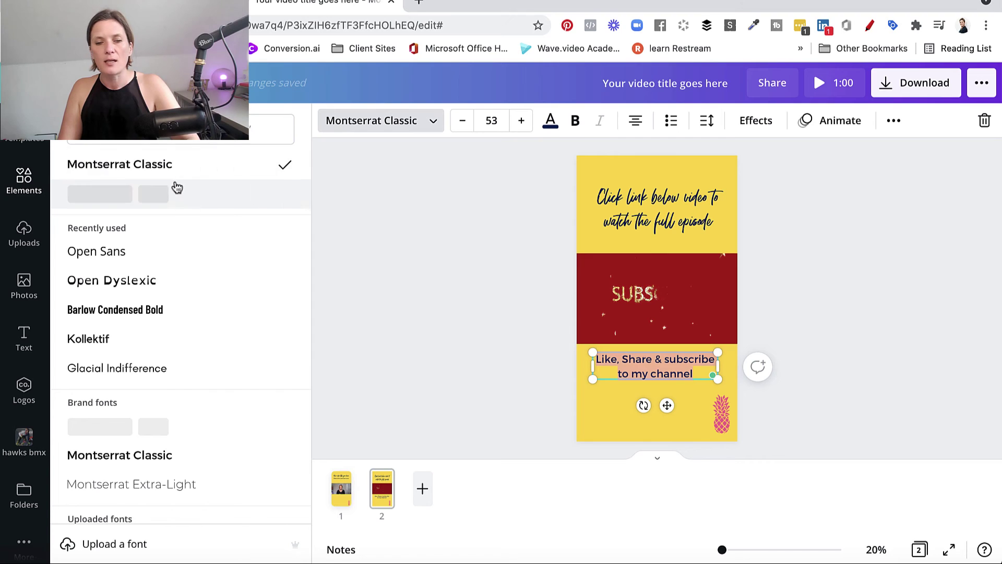
{"action": "left_click", "coordinate": [143, 261]}
{"action": "left_click", "coordinate": [576, 120]}
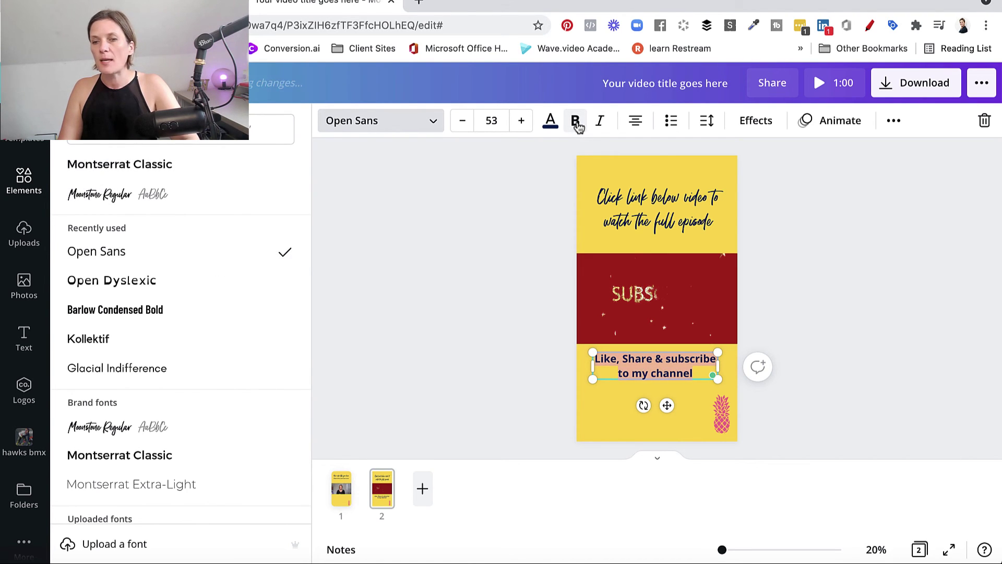
{"action": "left_click", "coordinate": [552, 122]}
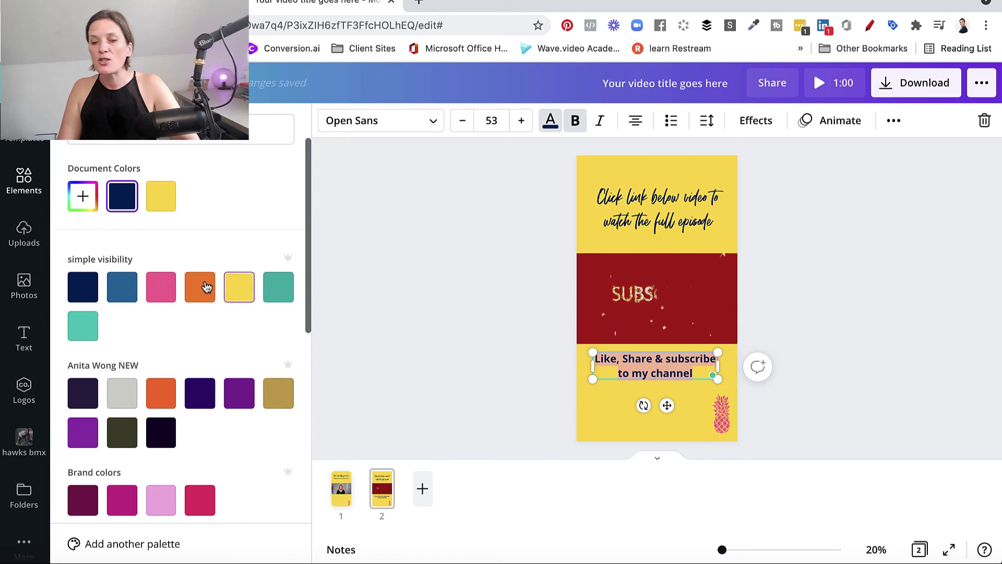
{"action": "left_click", "coordinate": [160, 288]}
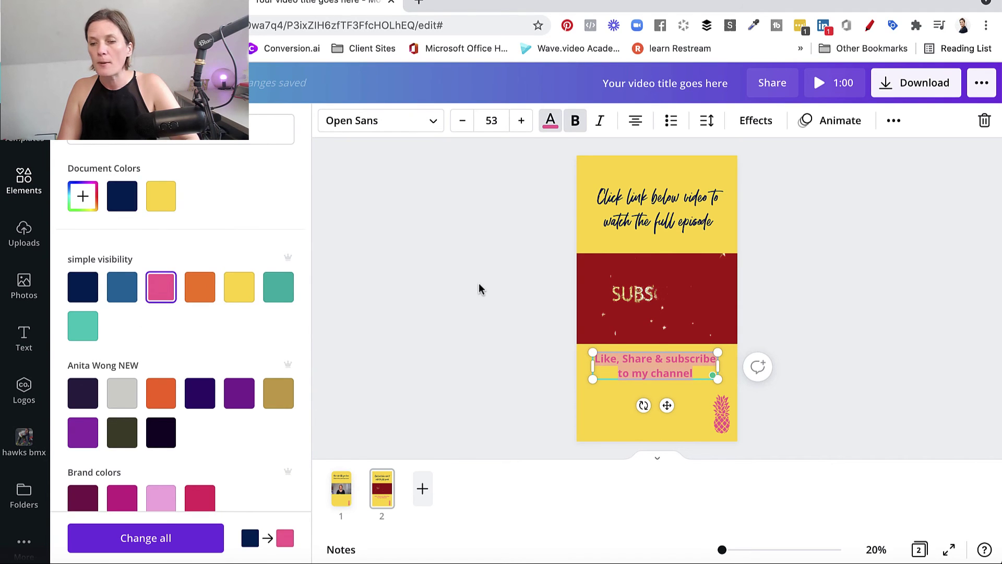
{"action": "key", "text": "Escape"}
{"action": "left_click", "coordinate": [480, 289]}
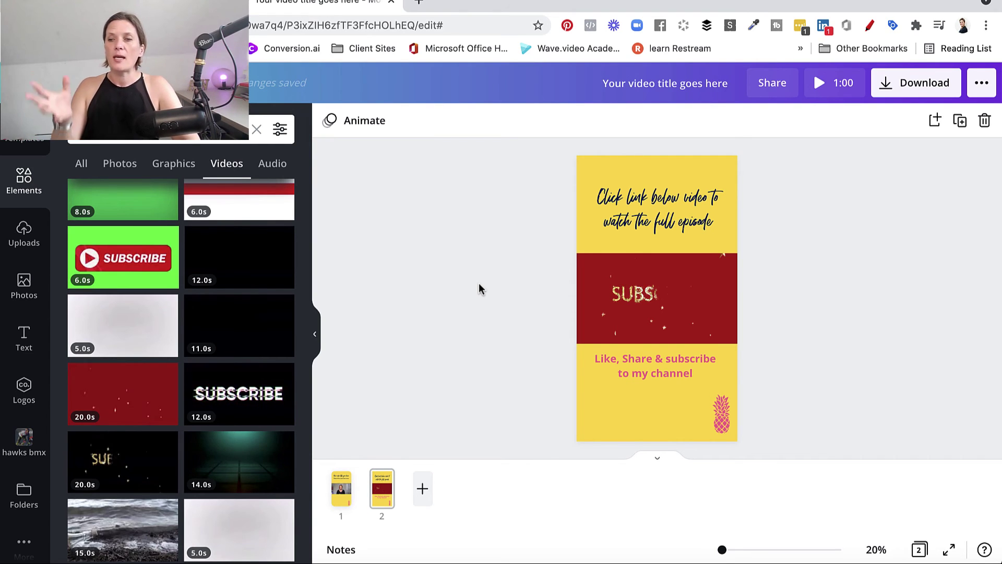
Rename the design "youtube shorts trailer" and download all pages as an MP4 video.
{"action": "left_click", "coordinate": [646, 89]}
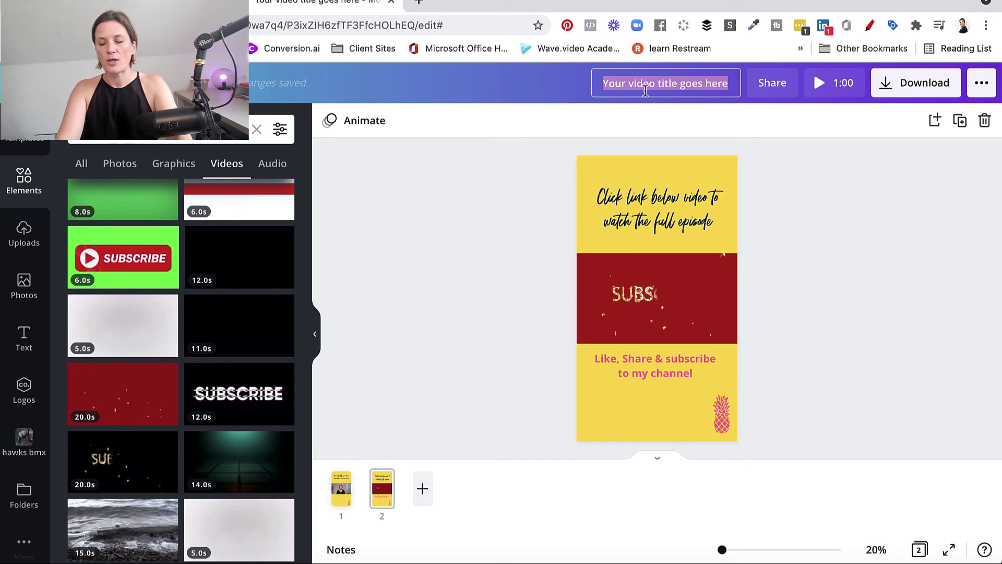
{"action": "type", "text": "youtube sh"}
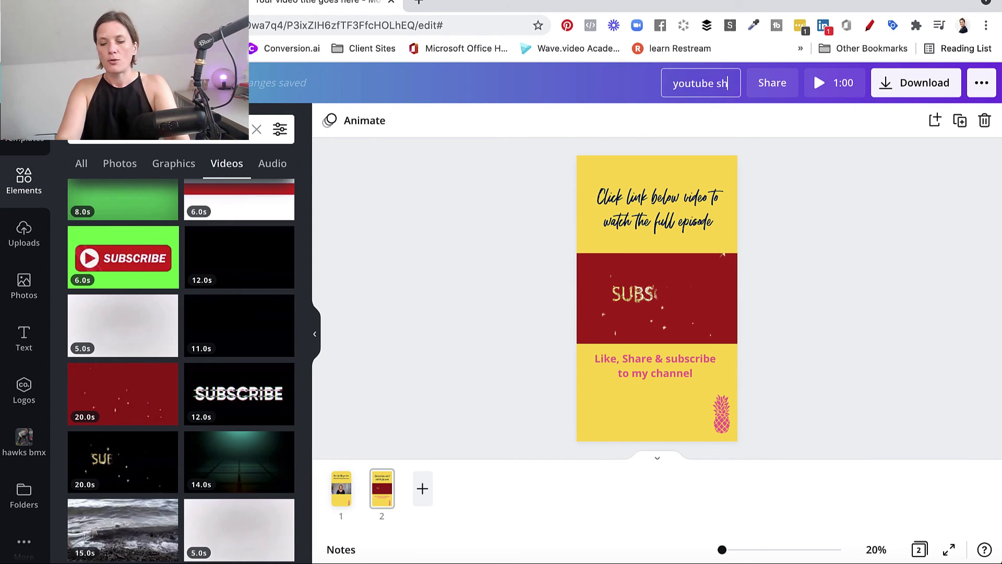
{"action": "type", "text": "orts trailer"}
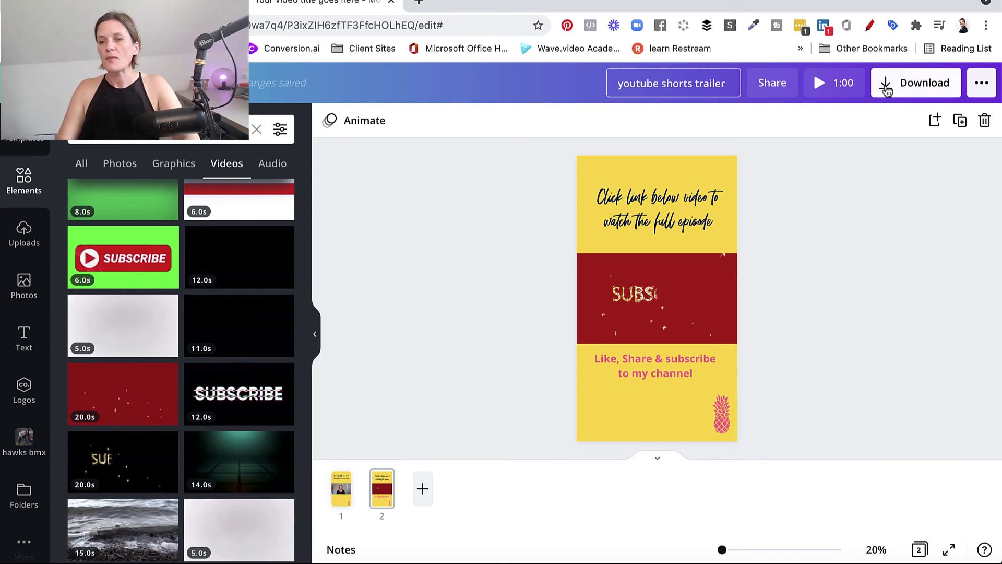
{"action": "left_click", "coordinate": [914, 85]}
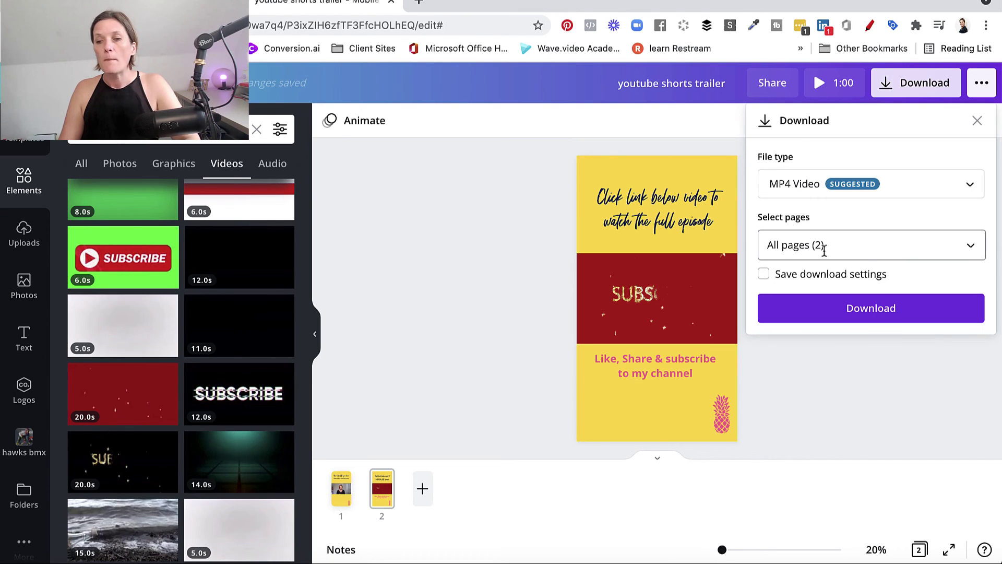
{"action": "left_click", "coordinate": [867, 314]}
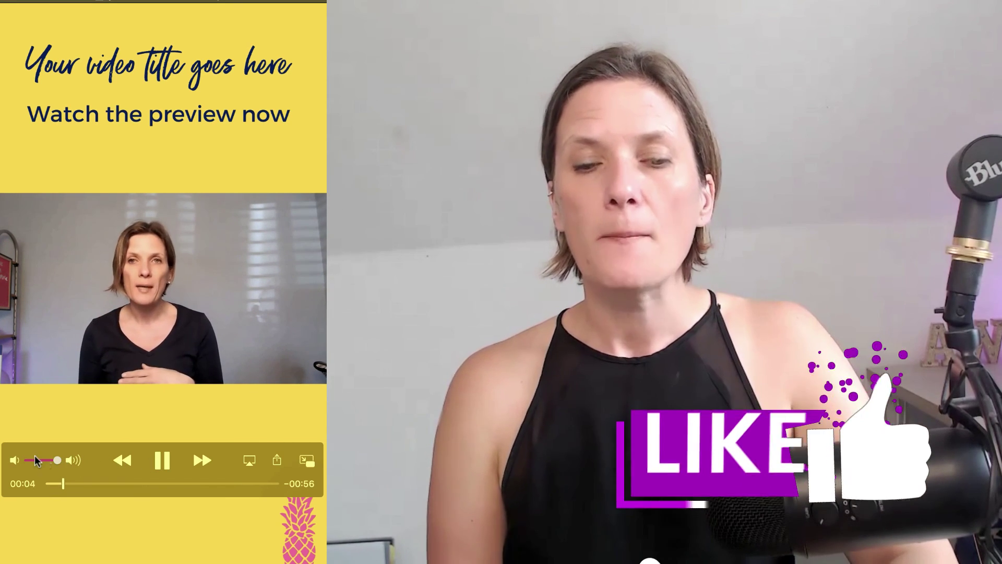
Mute the downloaded video in the media player and skip ahead to about 00:11.
{"action": "left_click_drag", "start_coordinate": [37, 460], "coordinate": [30, 461]}
{"action": "left_click", "coordinate": [89, 484]}
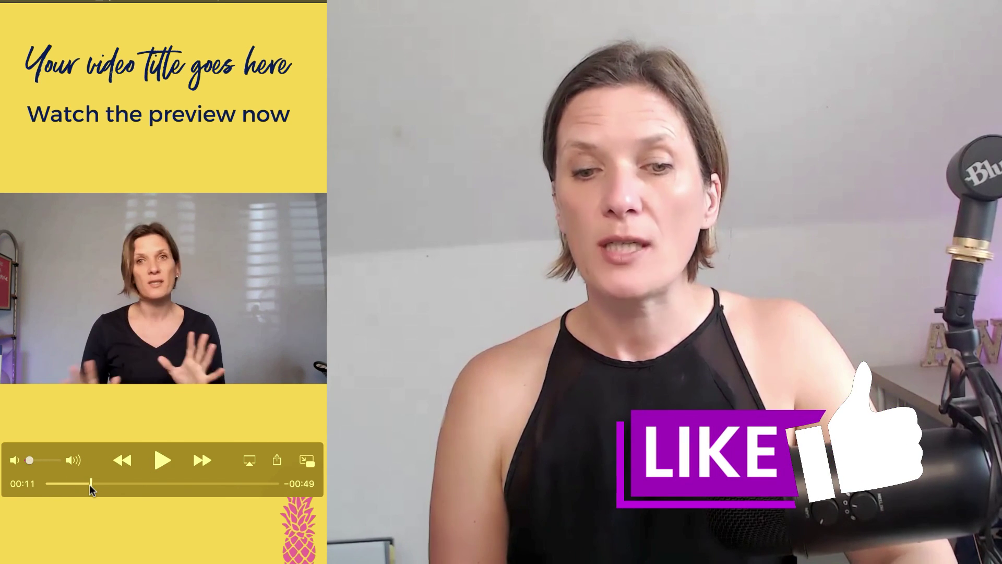